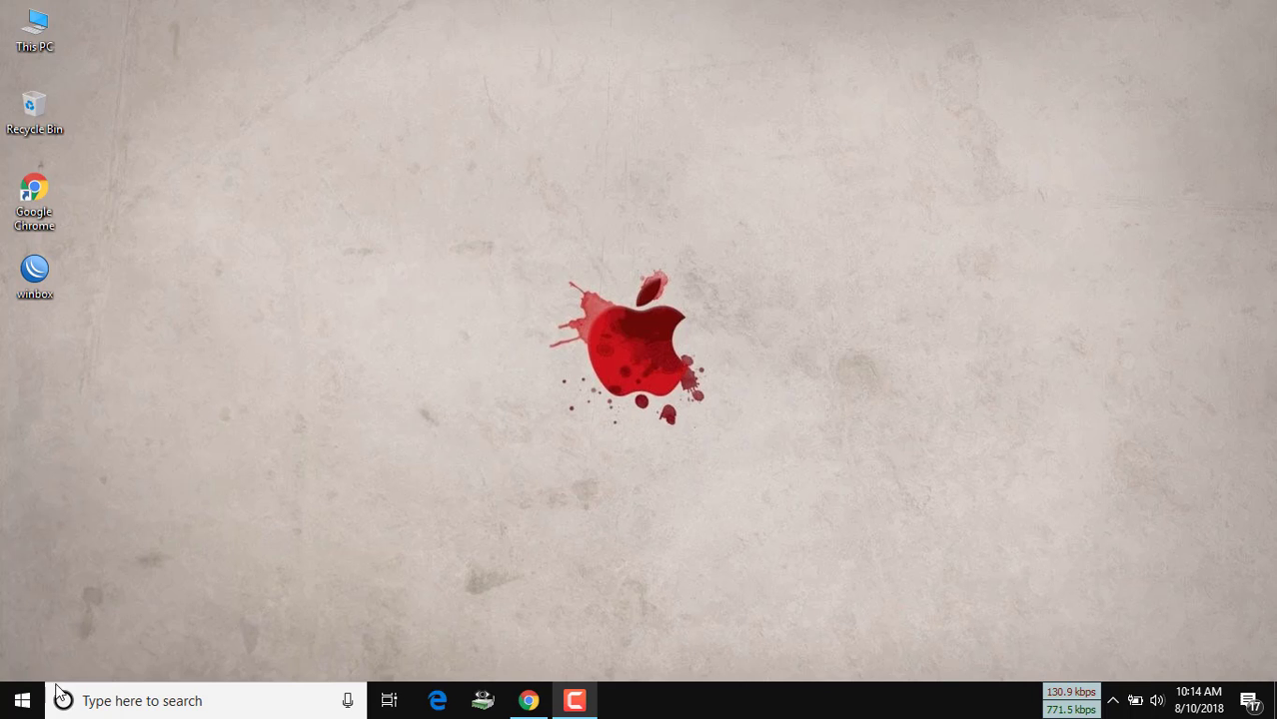
# Open the Taskbar page of the Personalization settings in Windows Settings.
pyautogui.click(40, 700)
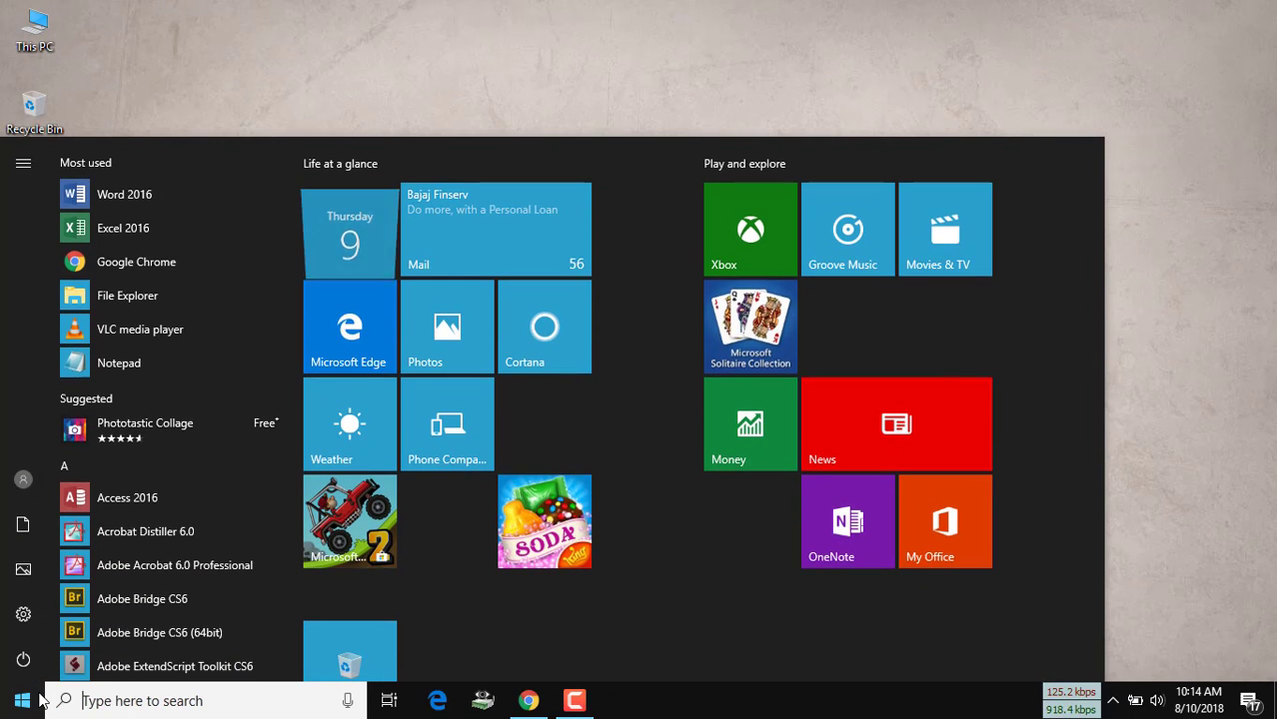
pyautogui.click(24, 616)
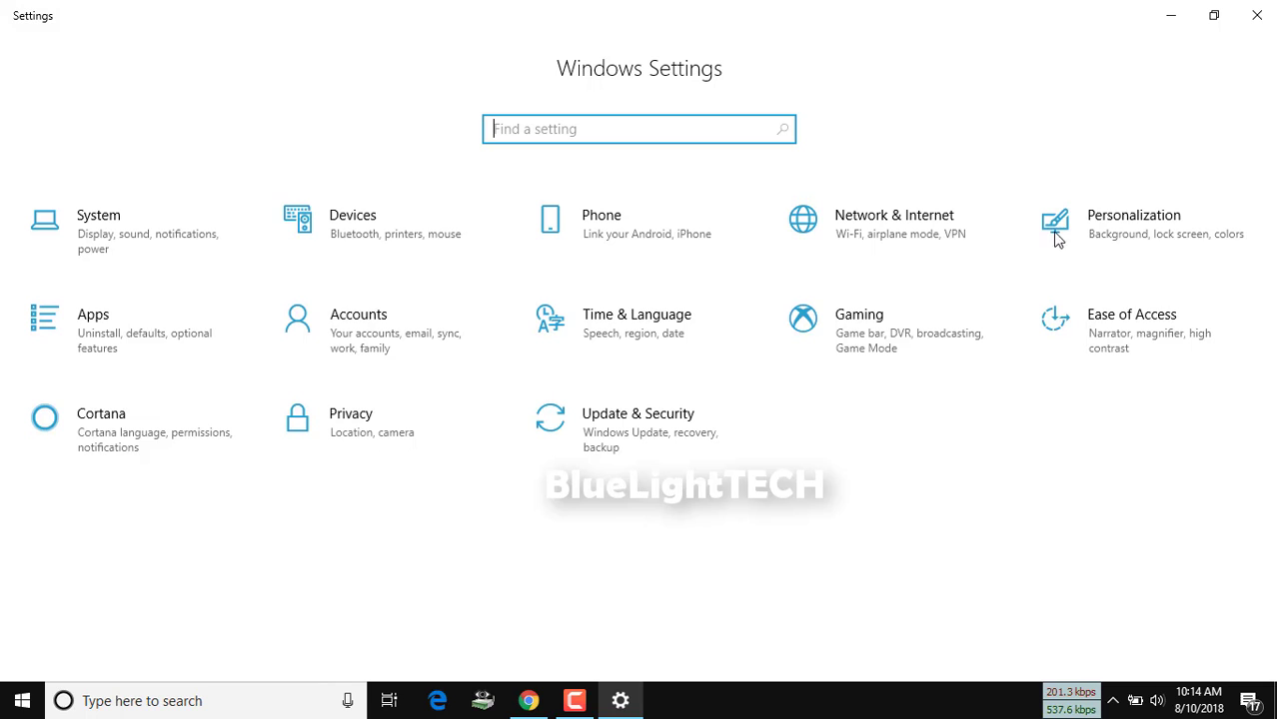
pyautogui.click(1107, 234)
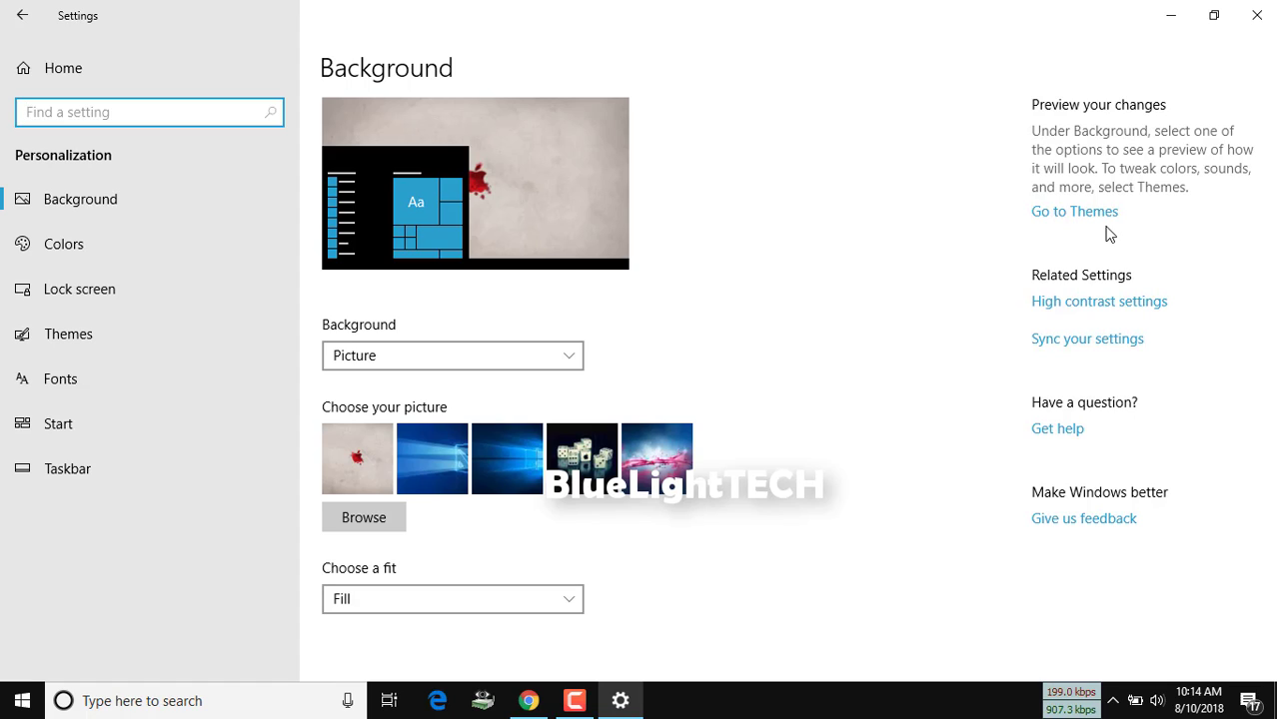
pyautogui.click(60, 470)
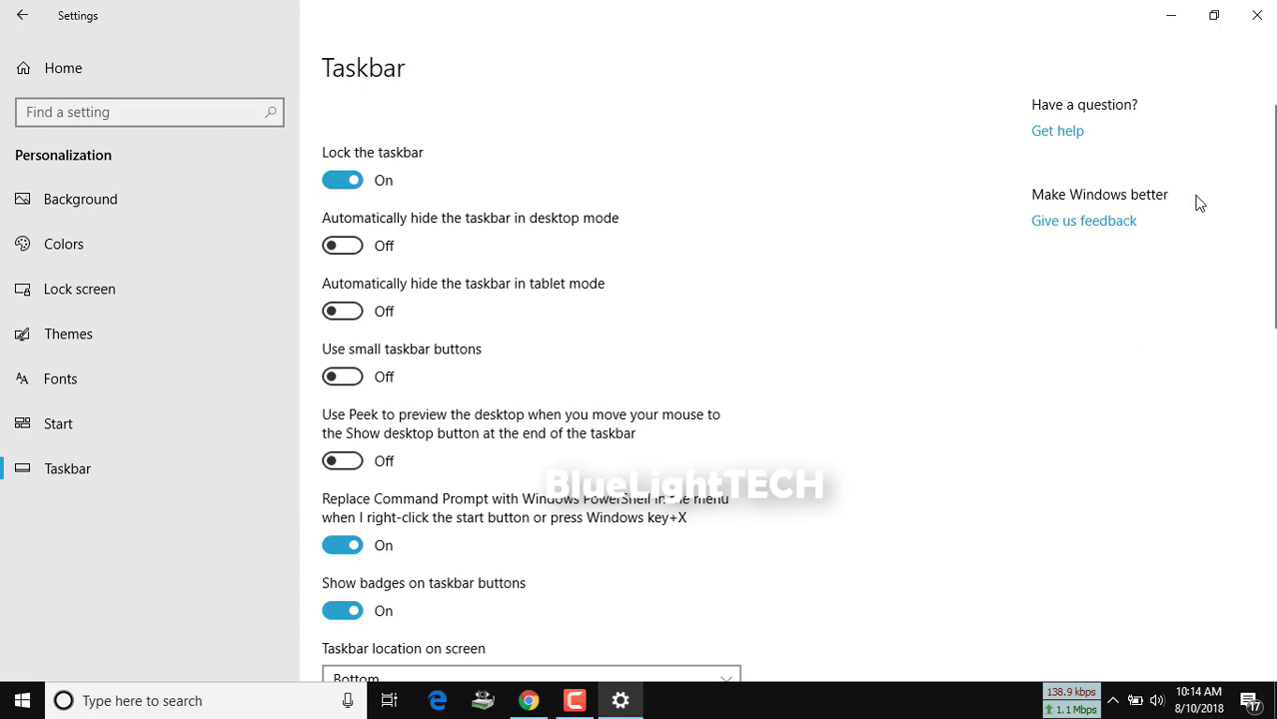
# Check the Network entry among the system icons that can be turned on or off, and return to the taskbar settings.
pyautogui.moveTo(1272, 178); pyautogui.dragTo(1274, 347)
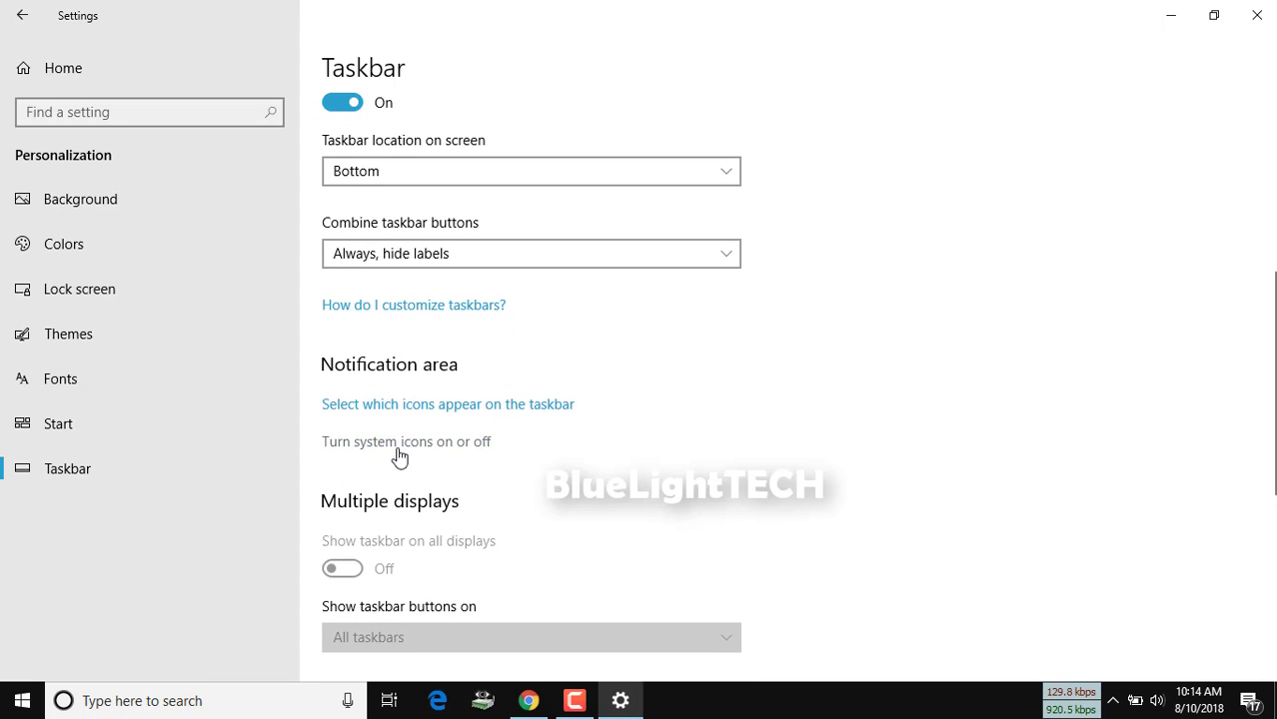
pyautogui.click(451, 452)
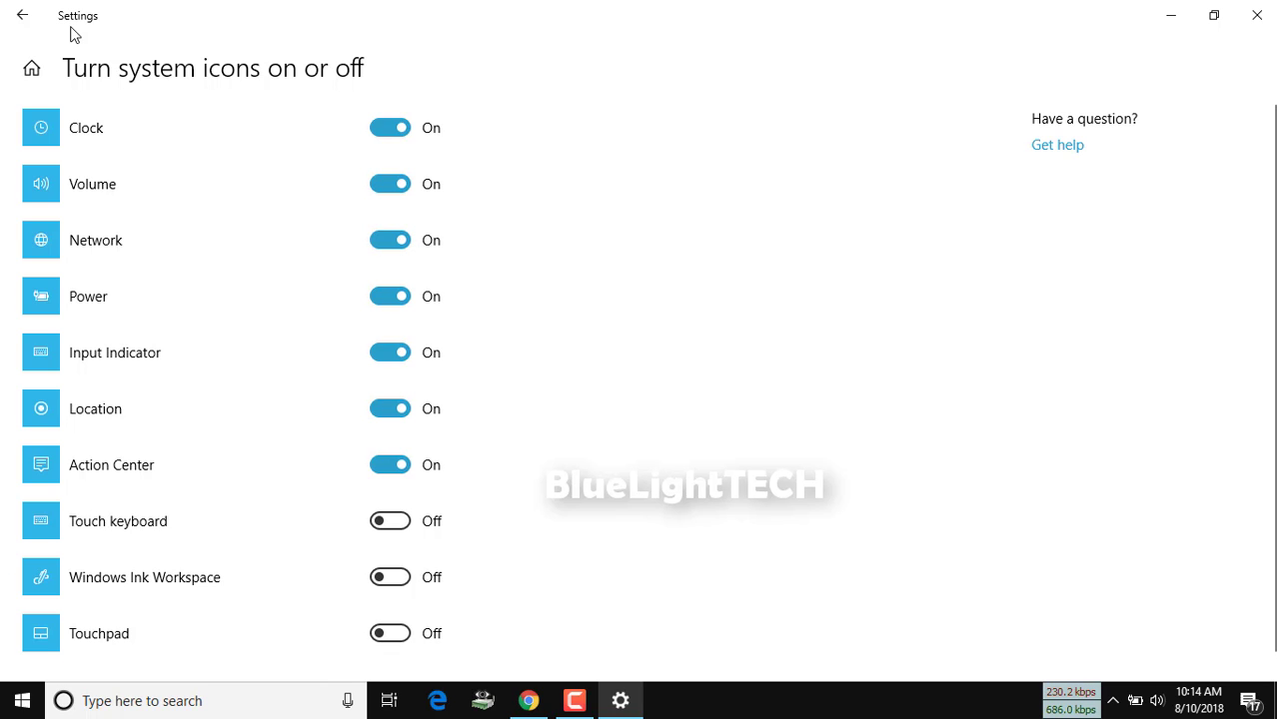
pyautogui.click(30, 20)
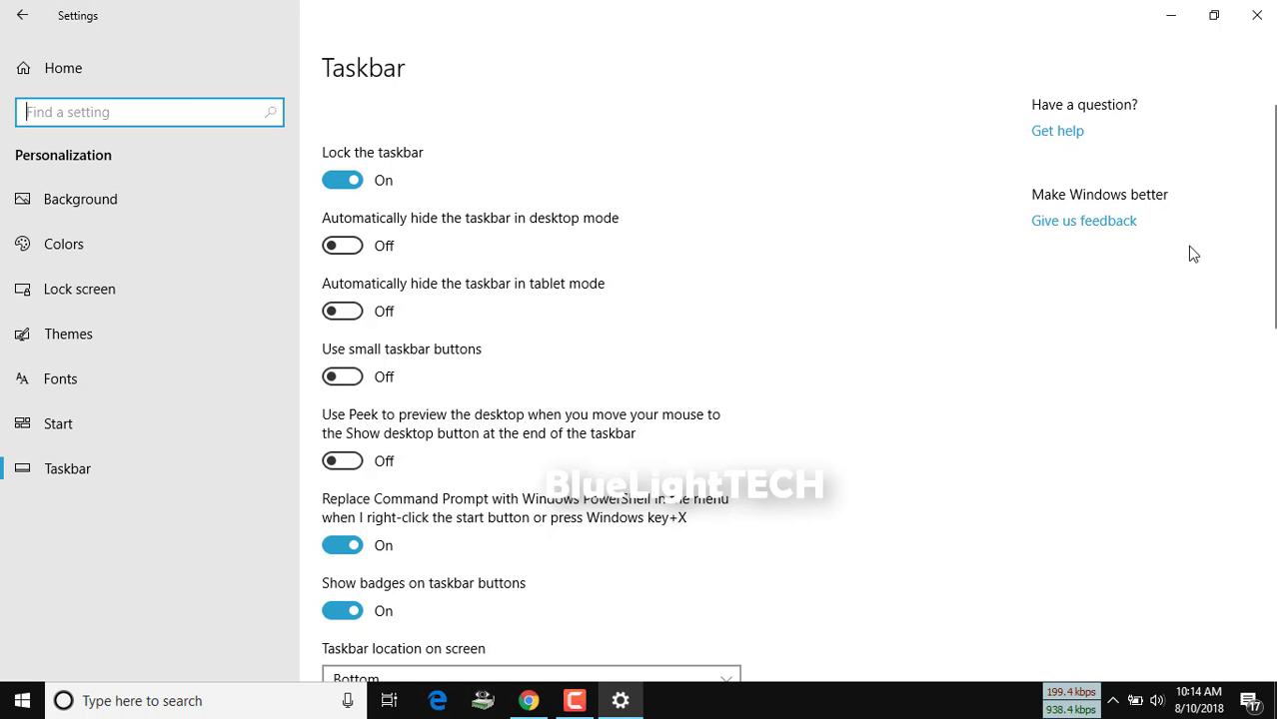
# Turn on the Network icon in the selection of icons that appear on the taskbar, and close Settings.
pyautogui.scroll(-3, 1272, 207)
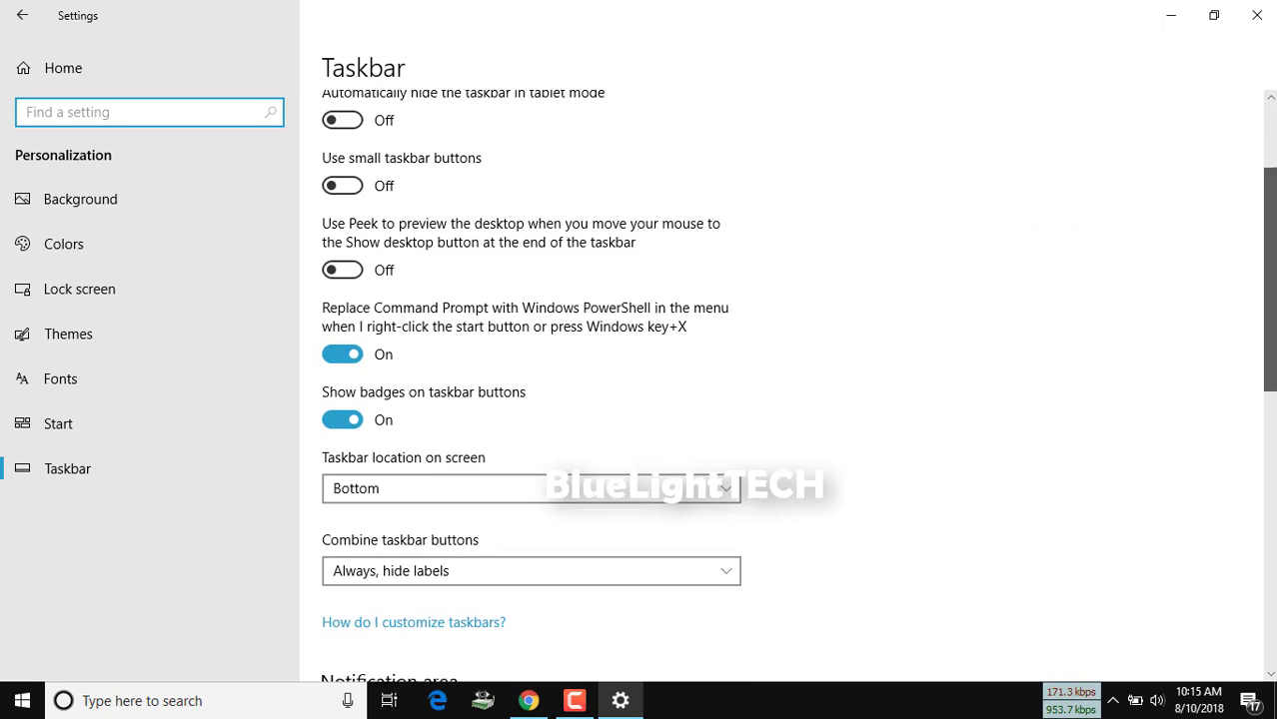
pyautogui.scroll(-4, 1269, 300)
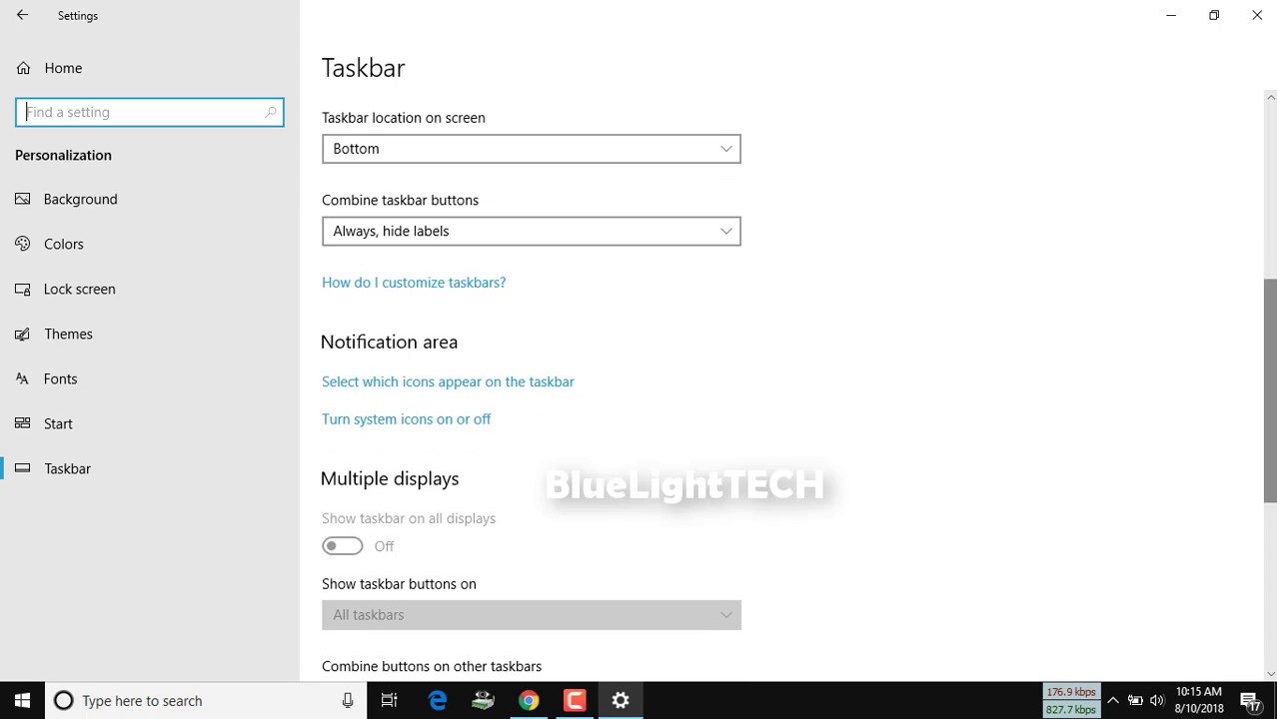
pyautogui.click(484, 385)
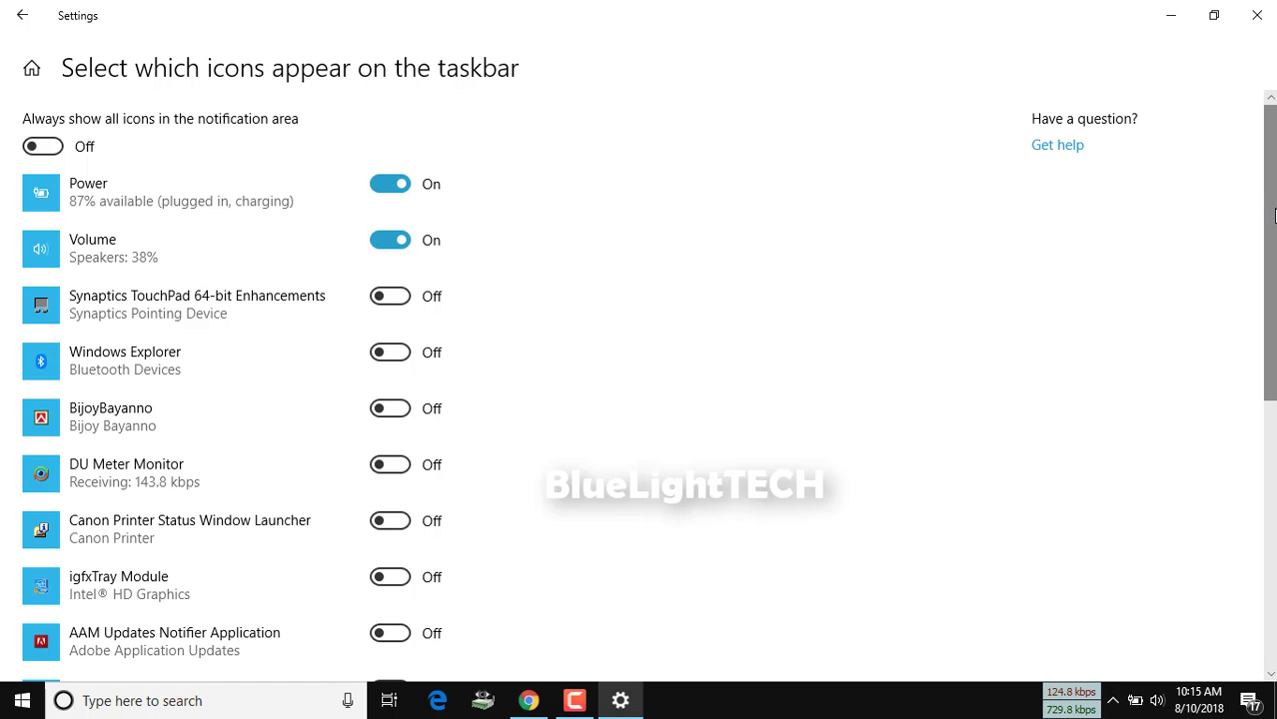
pyautogui.scroll(-3, 1267, 300)
pyautogui.scroll(-7, 1267, 400)
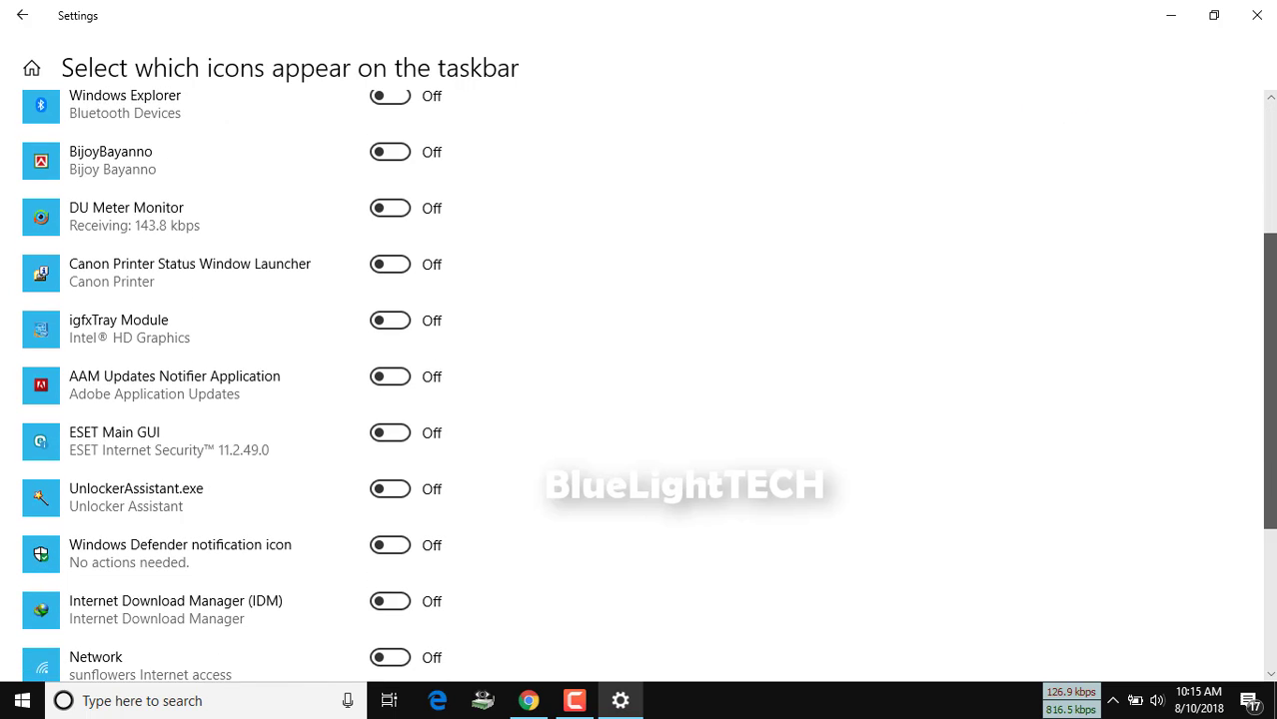
pyautogui.scroll(-2, 1267, 399)
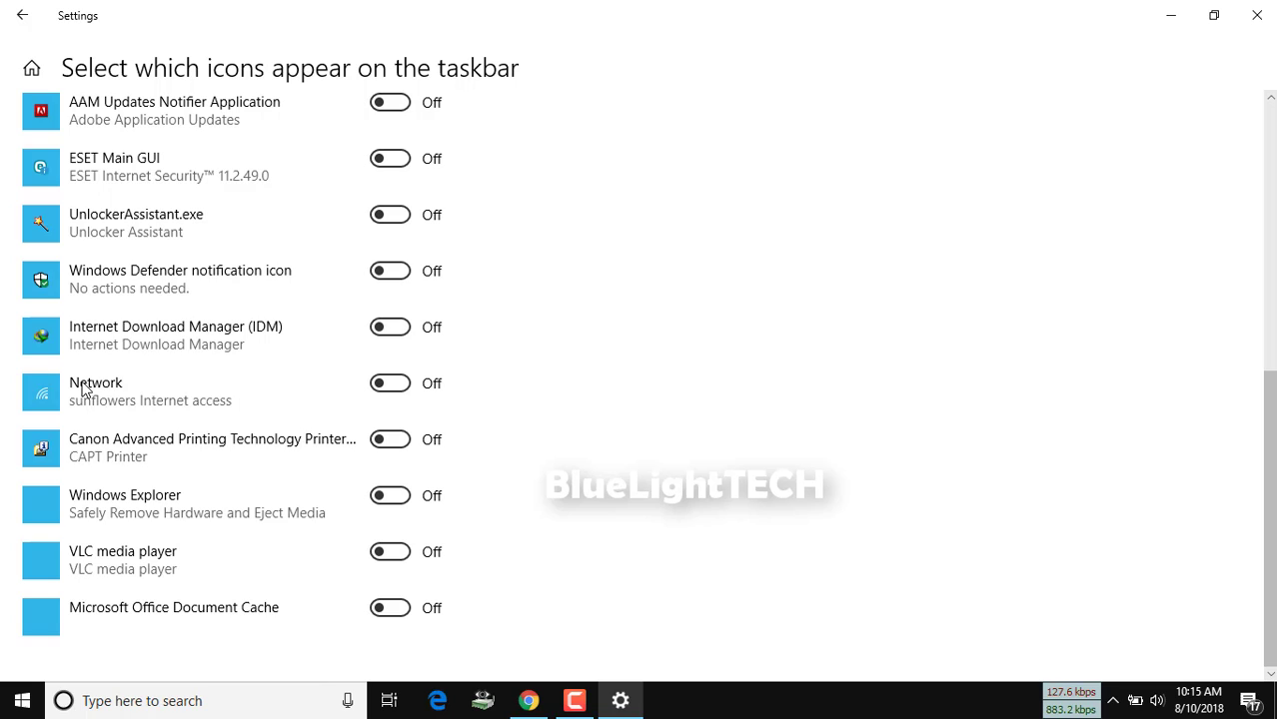
pyautogui.click(400, 390)
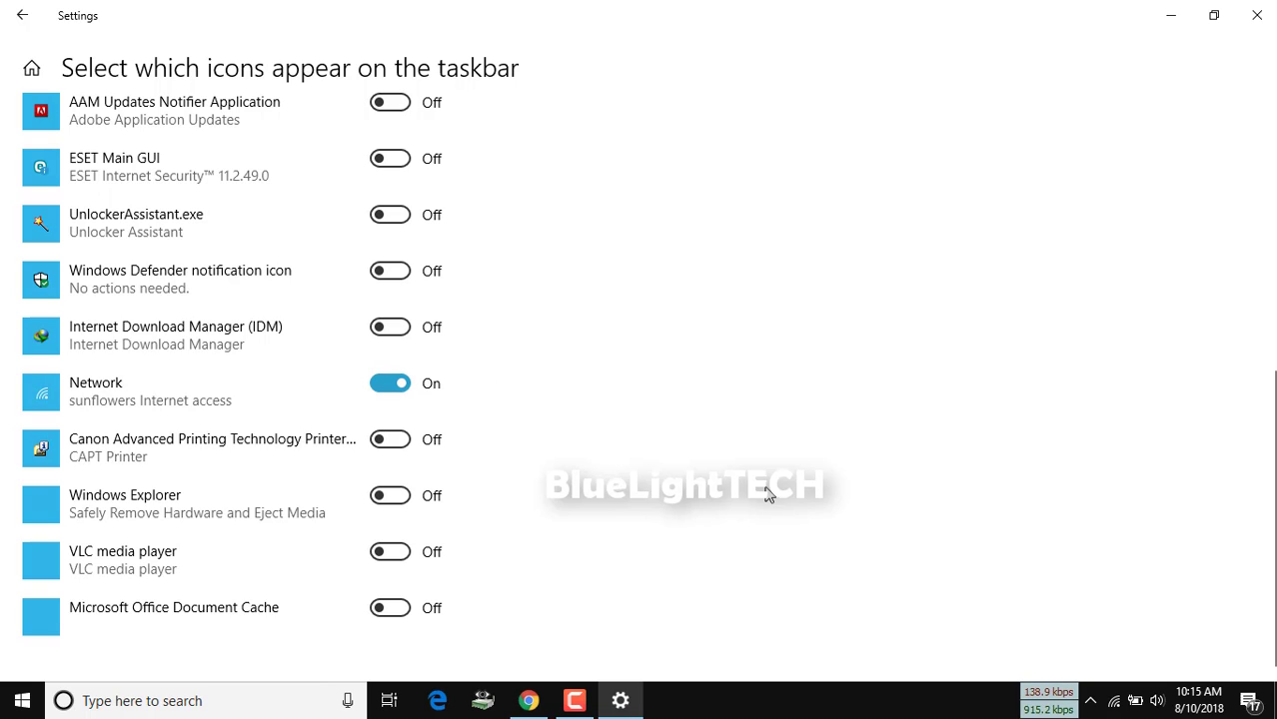
pyautogui.moveTo(1116, 704)
pyautogui.click(1257, 14)
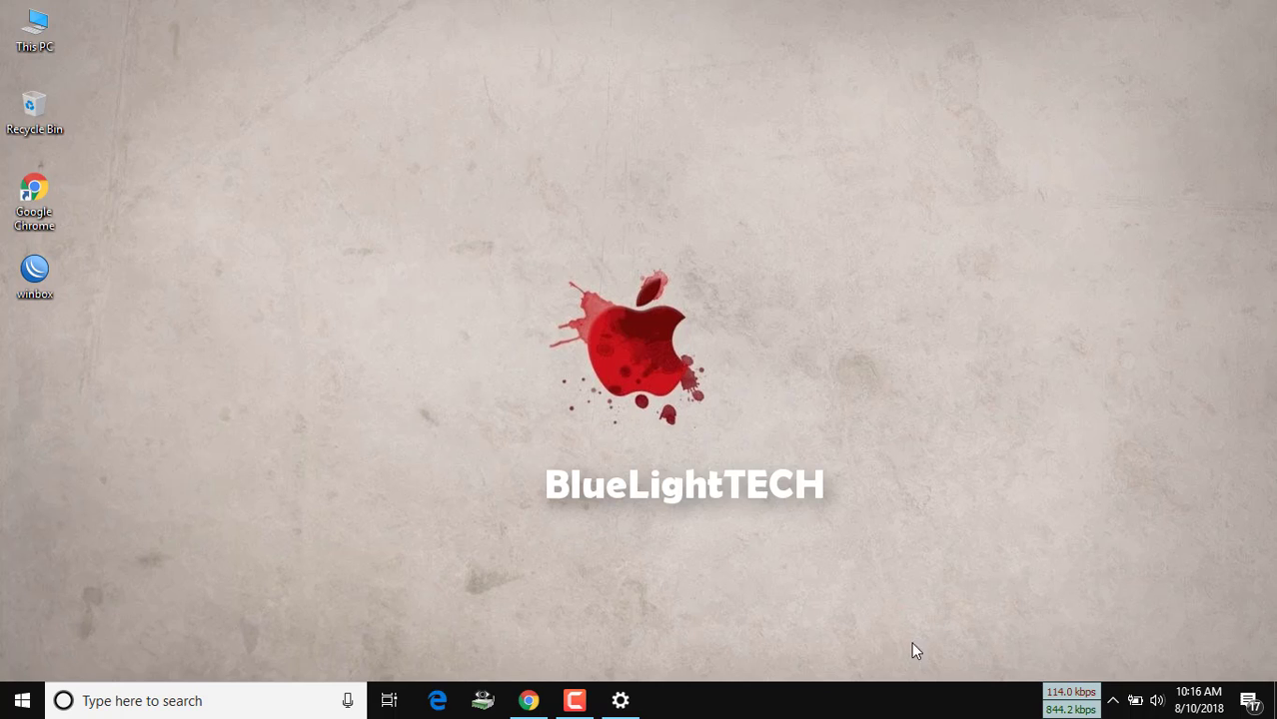
# Open Task Manager and restart the Windows Explorer process.
pyautogui.rightClick(886, 705)
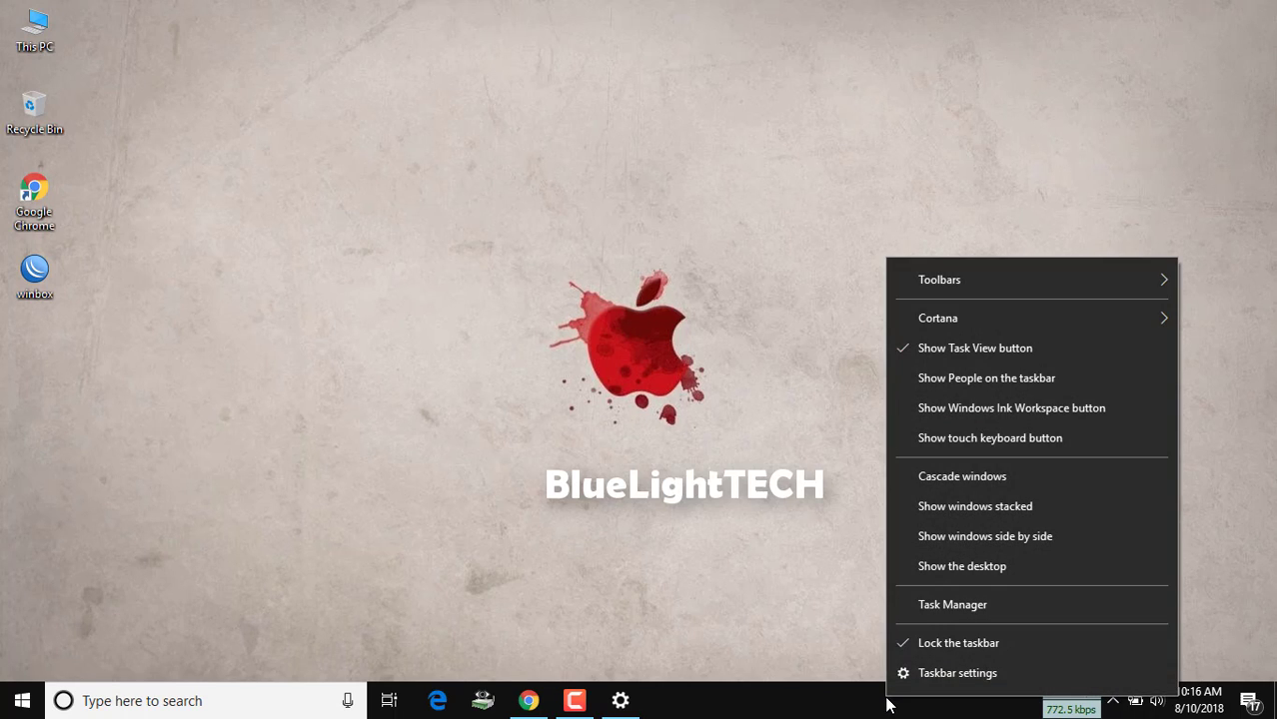
pyautogui.click(921, 609)
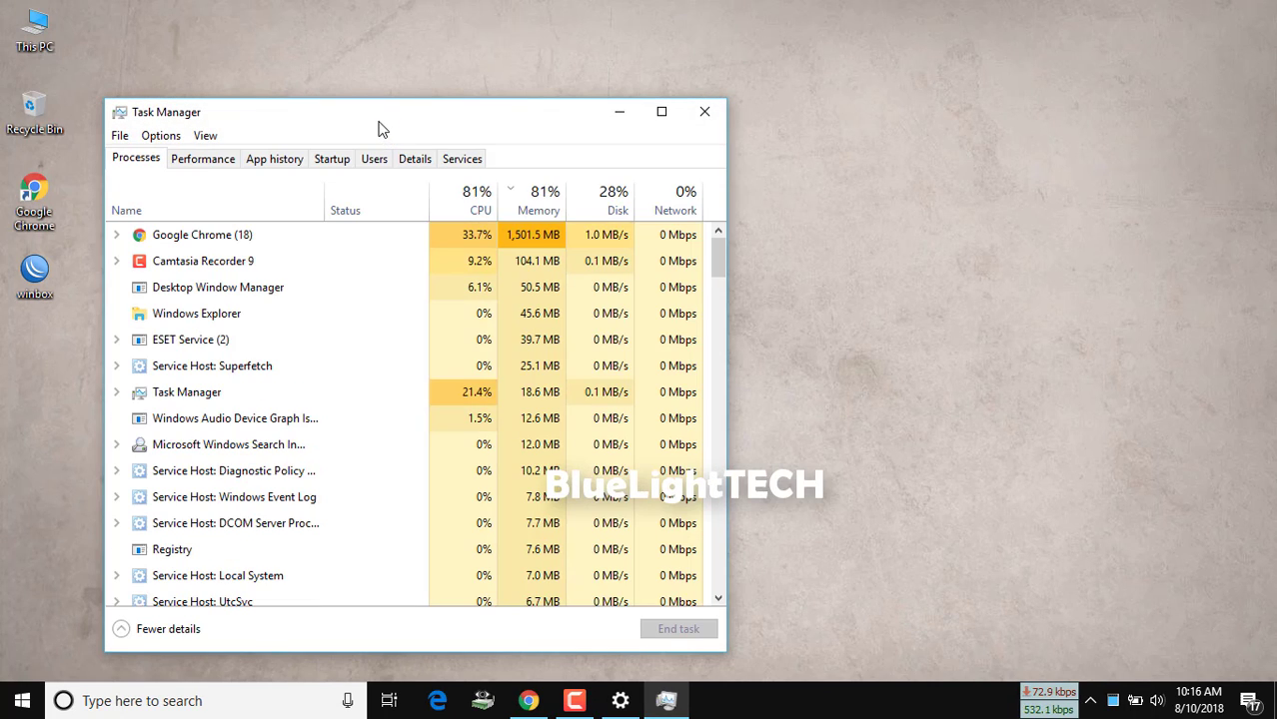
pyautogui.moveTo(380, 128); pyautogui.dragTo(380, 78)
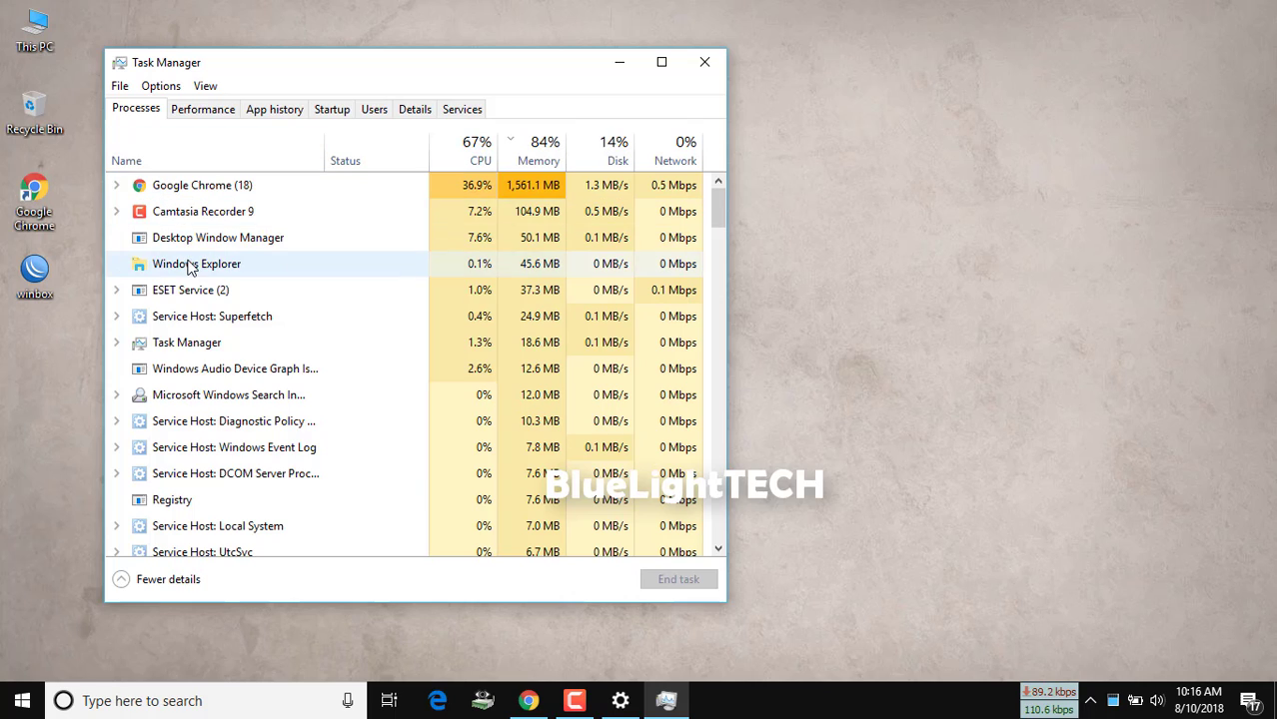
pyautogui.click(188, 270)
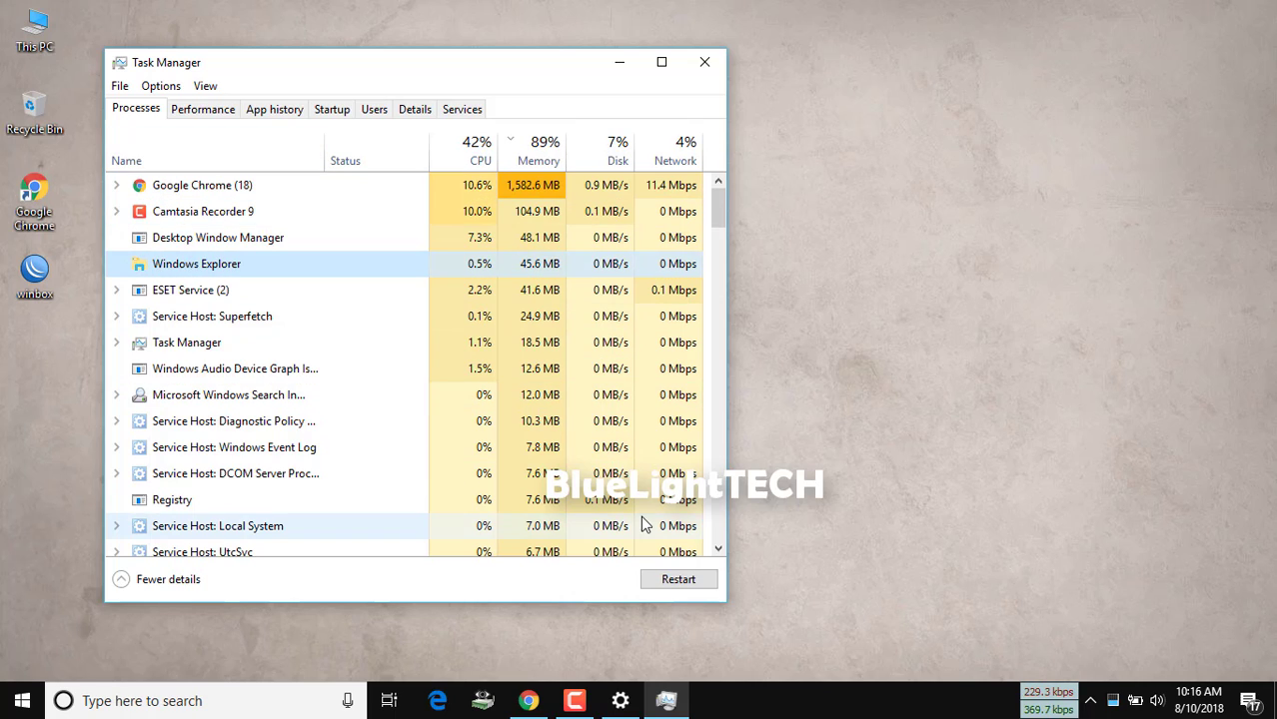
pyautogui.click(685, 581)
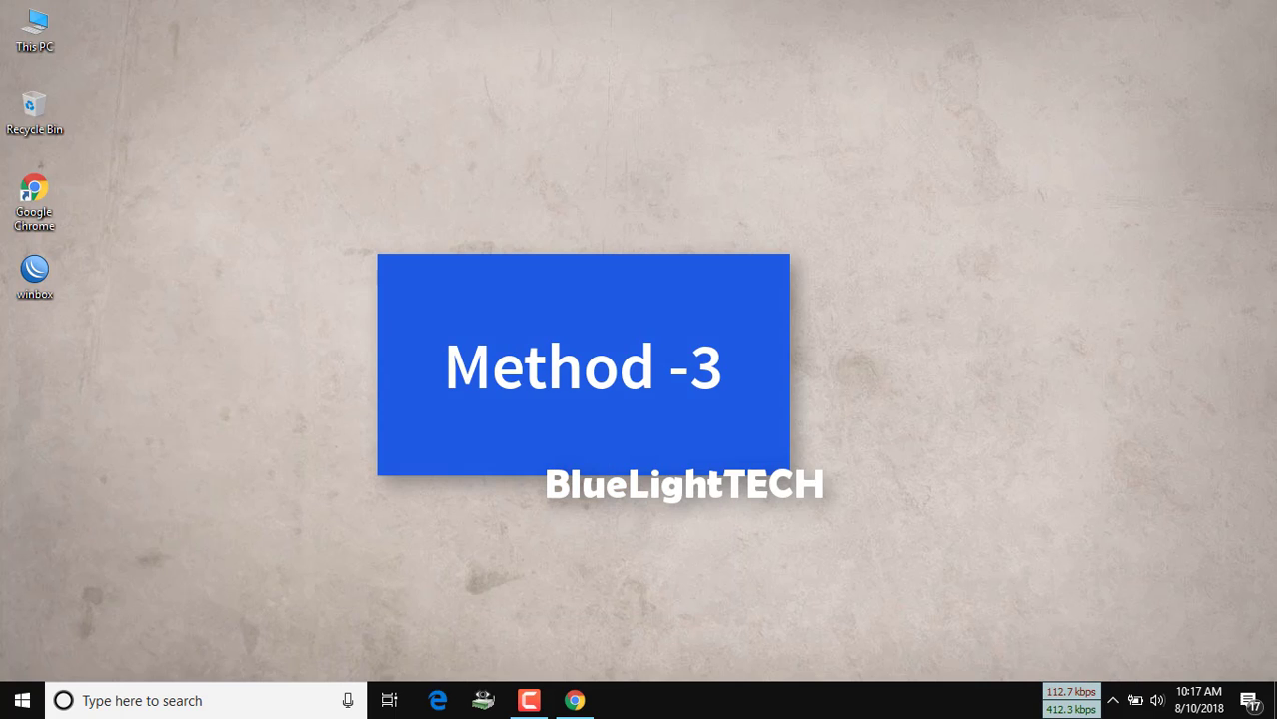
# Find and open the Run app, and use it to launch gpedit.msc.
pyautogui.click(231, 710)
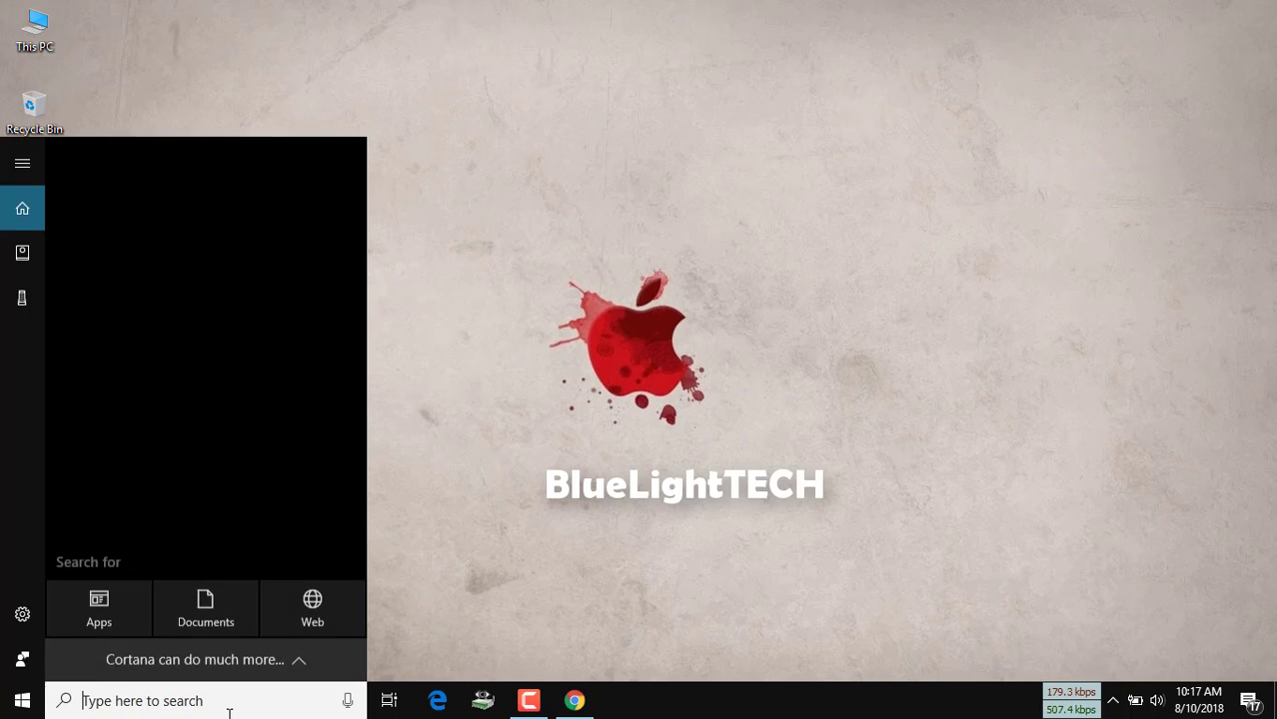
pyautogui.write('r')
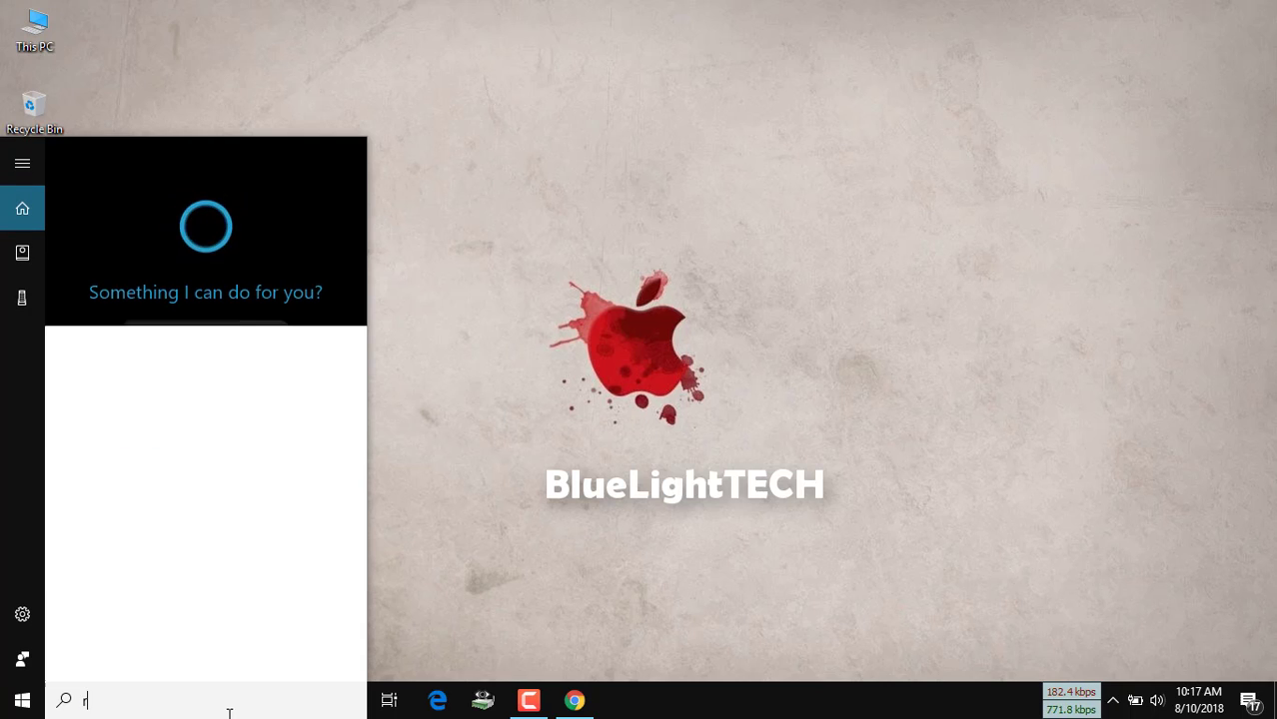
pyautogui.write('un')
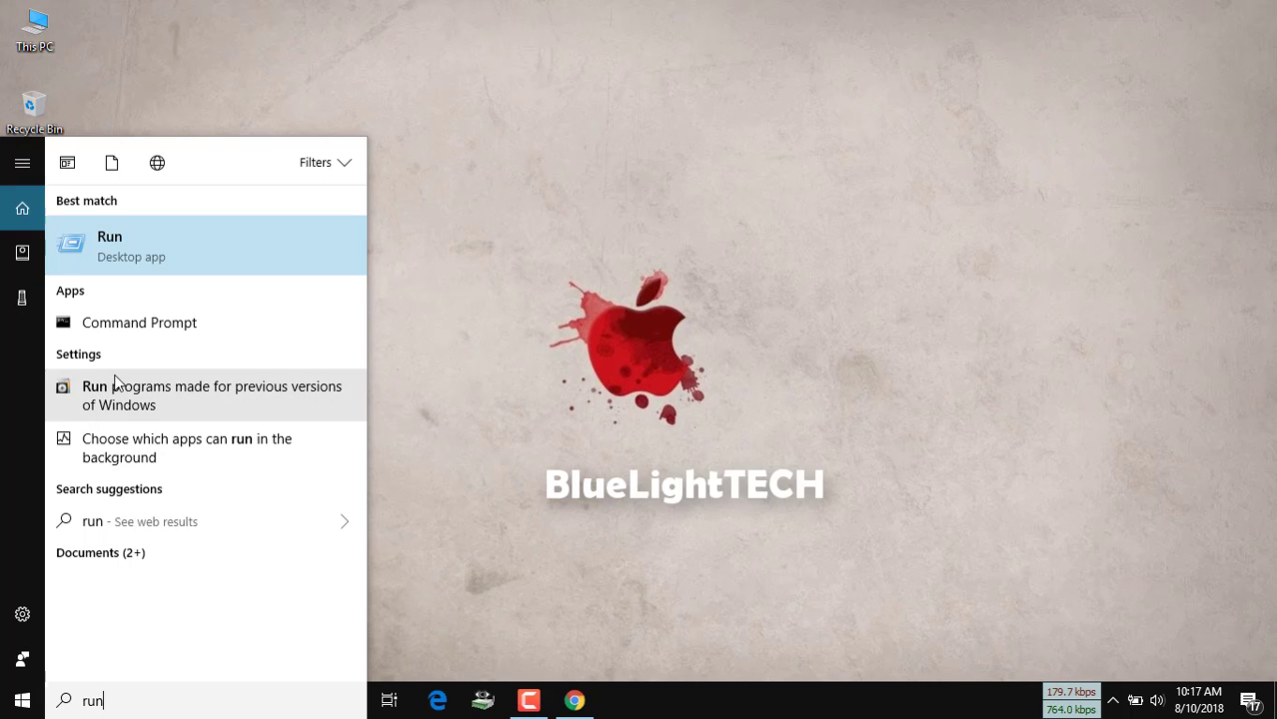
pyautogui.click(134, 262)
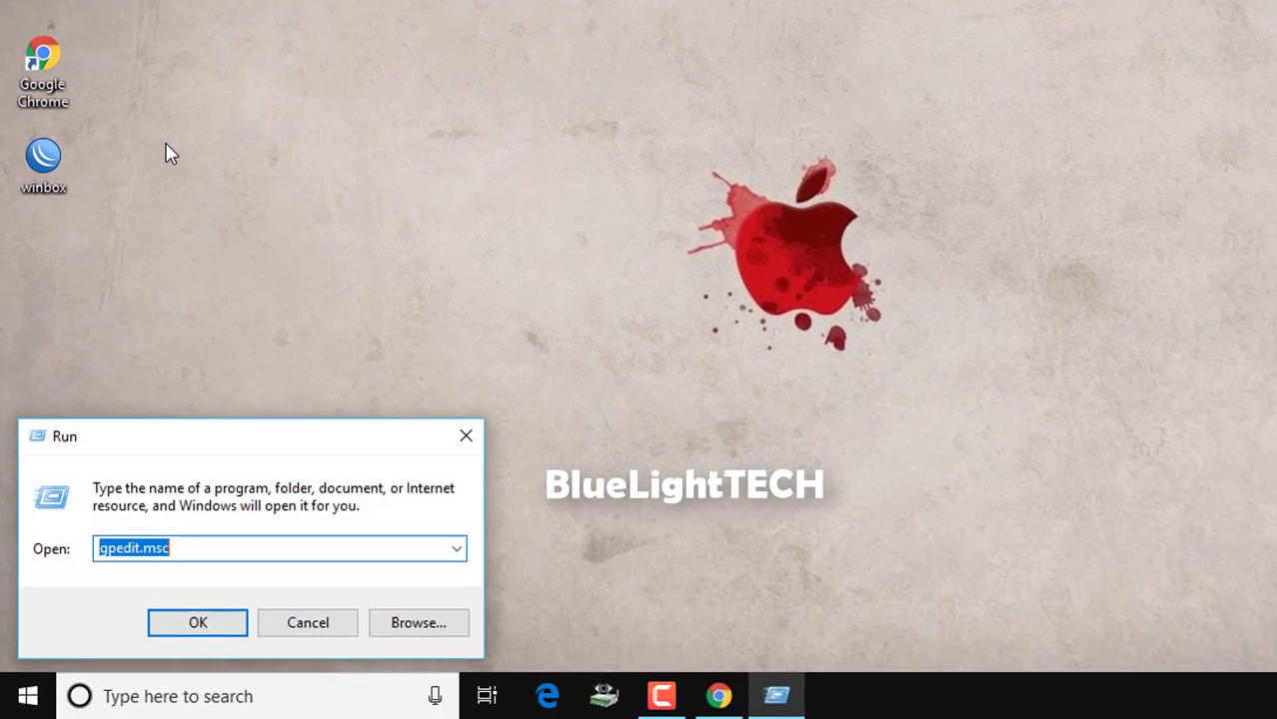
pyautogui.click(266, 530)
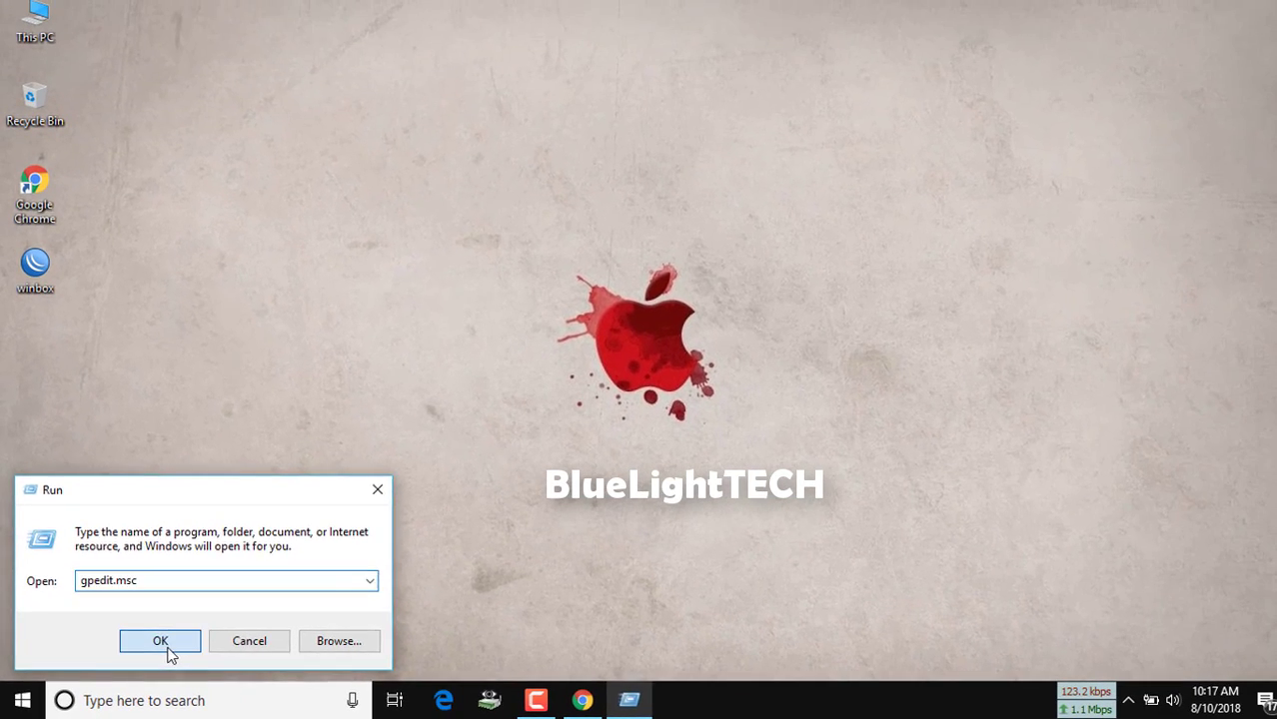
pyautogui.click(160, 641)
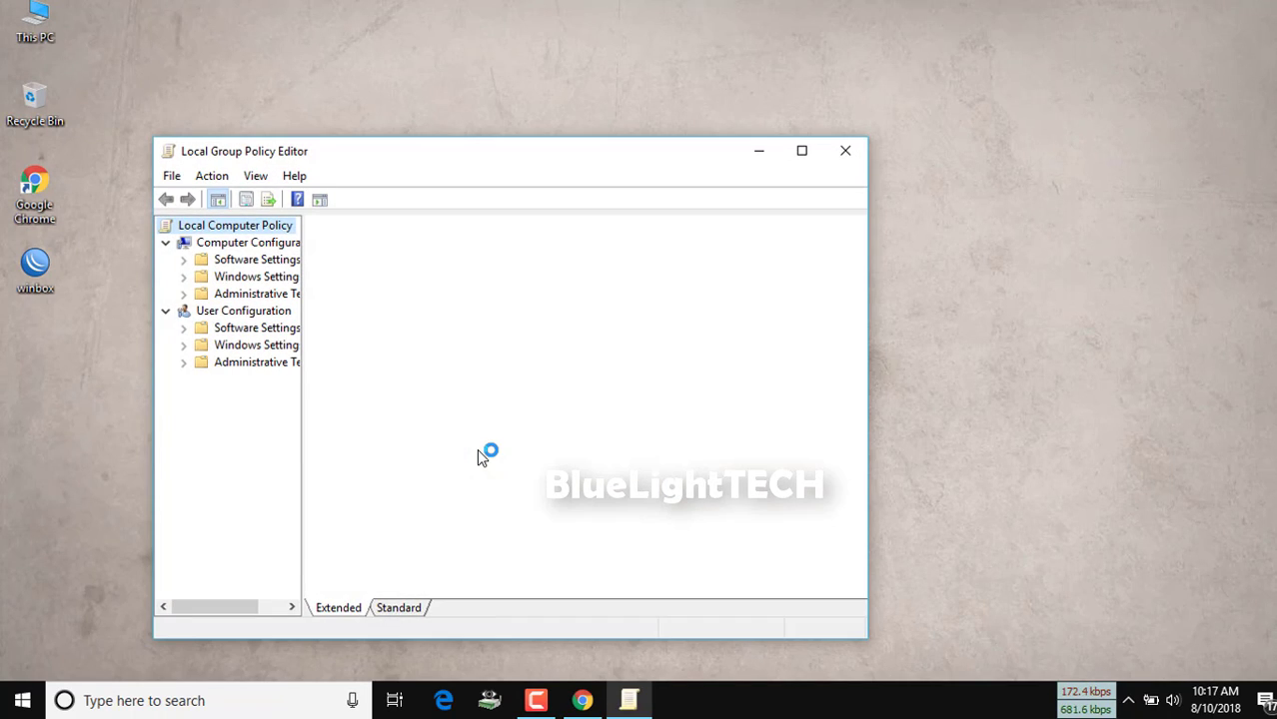
# Move and enlarge the Local Group Policy Editor window, and widen its tree pane to fit the folder names.
pyautogui.moveTo(442, 151); pyautogui.dragTo(427, 46)
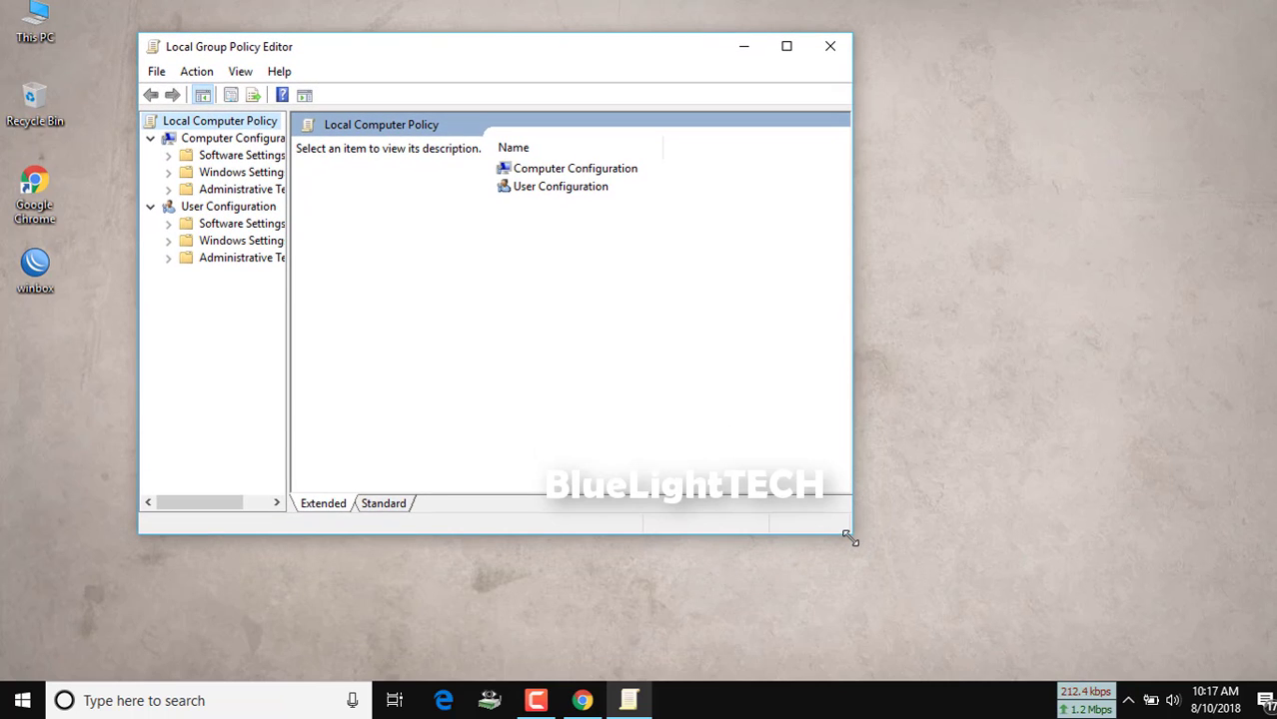
pyautogui.moveTo(850, 540); pyautogui.dragTo(1024, 631)
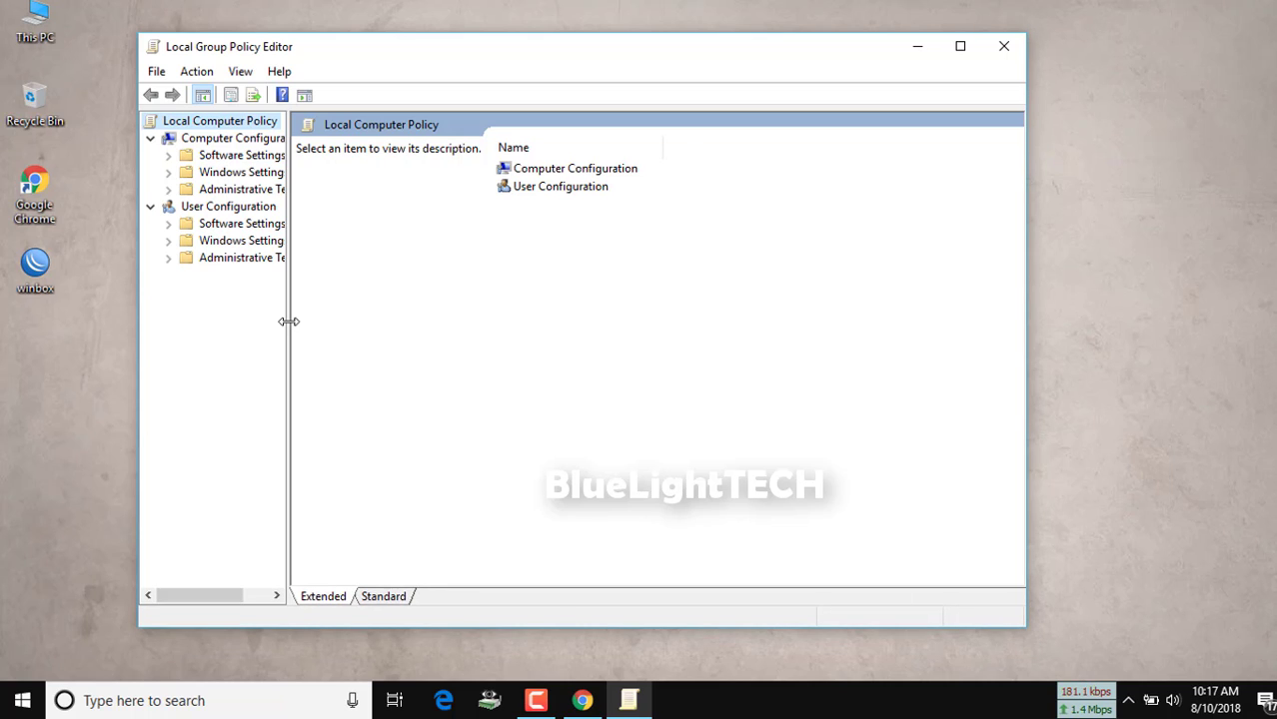
pyautogui.moveTo(289, 320); pyautogui.dragTo(367, 331)
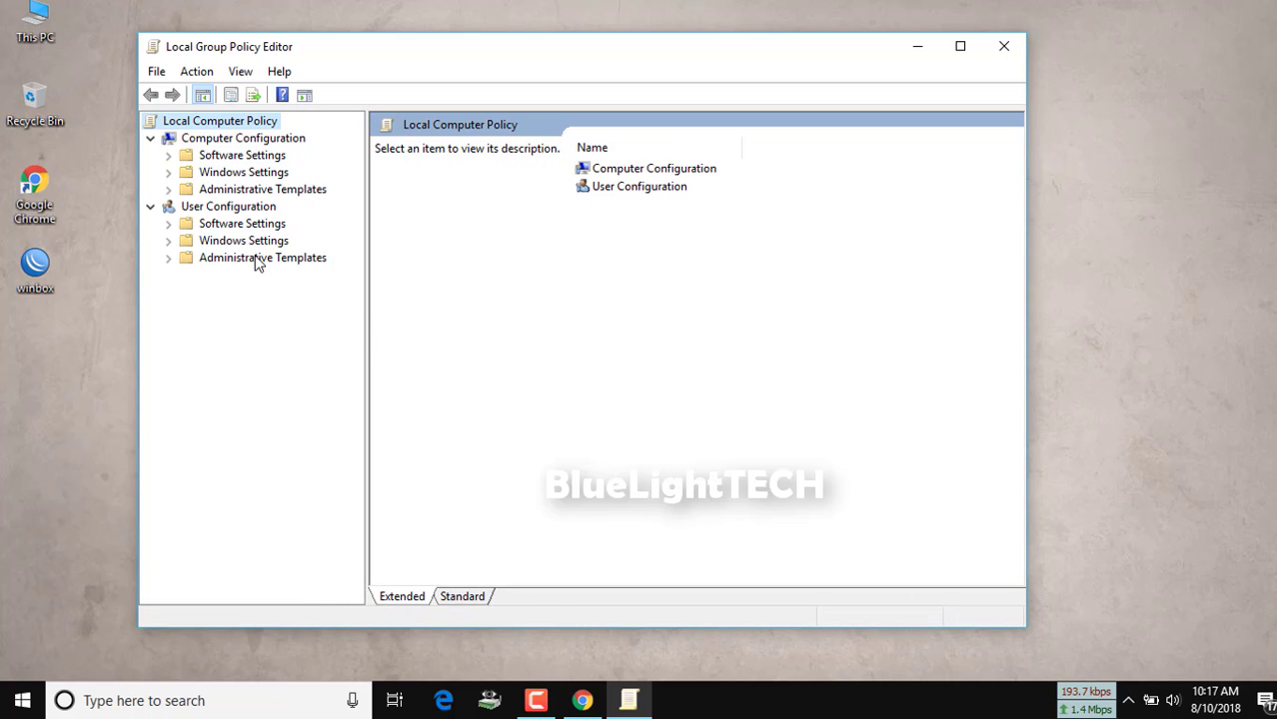
# Open the Start Menu and Taskbar policies under User Configuration's Administrative Templates.
pyautogui.click(225, 210)
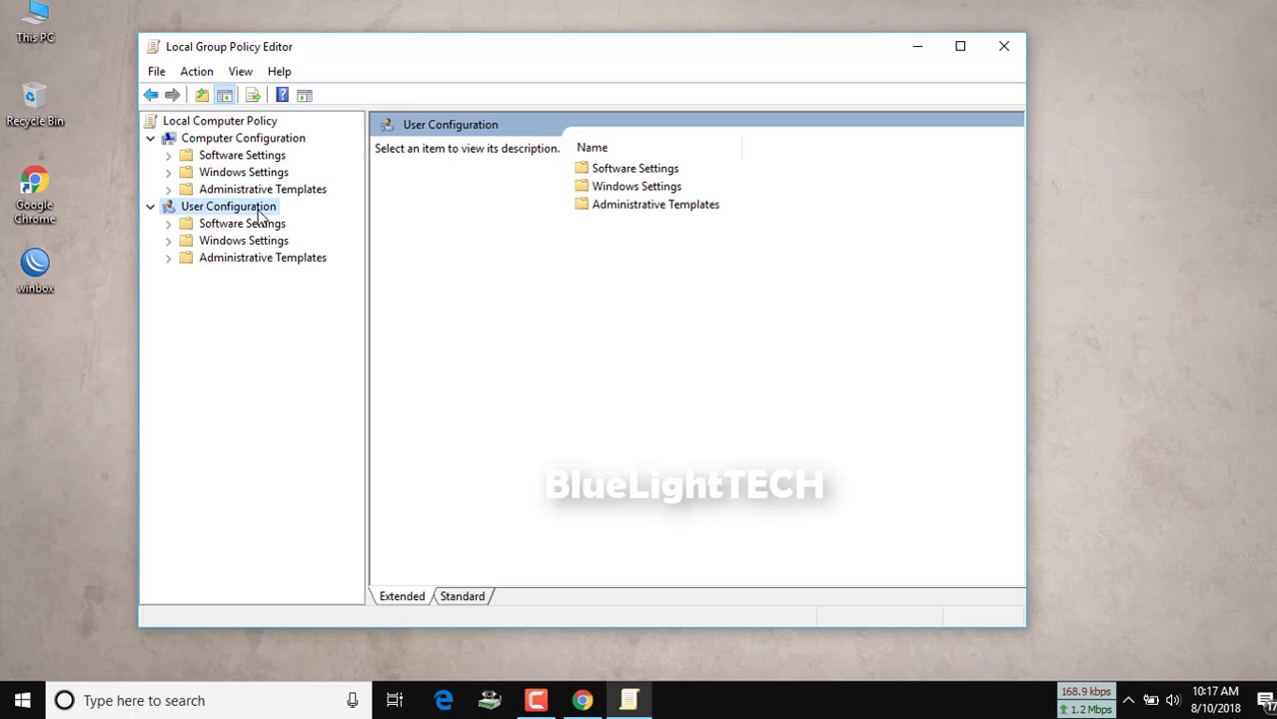
pyautogui.click(246, 262)
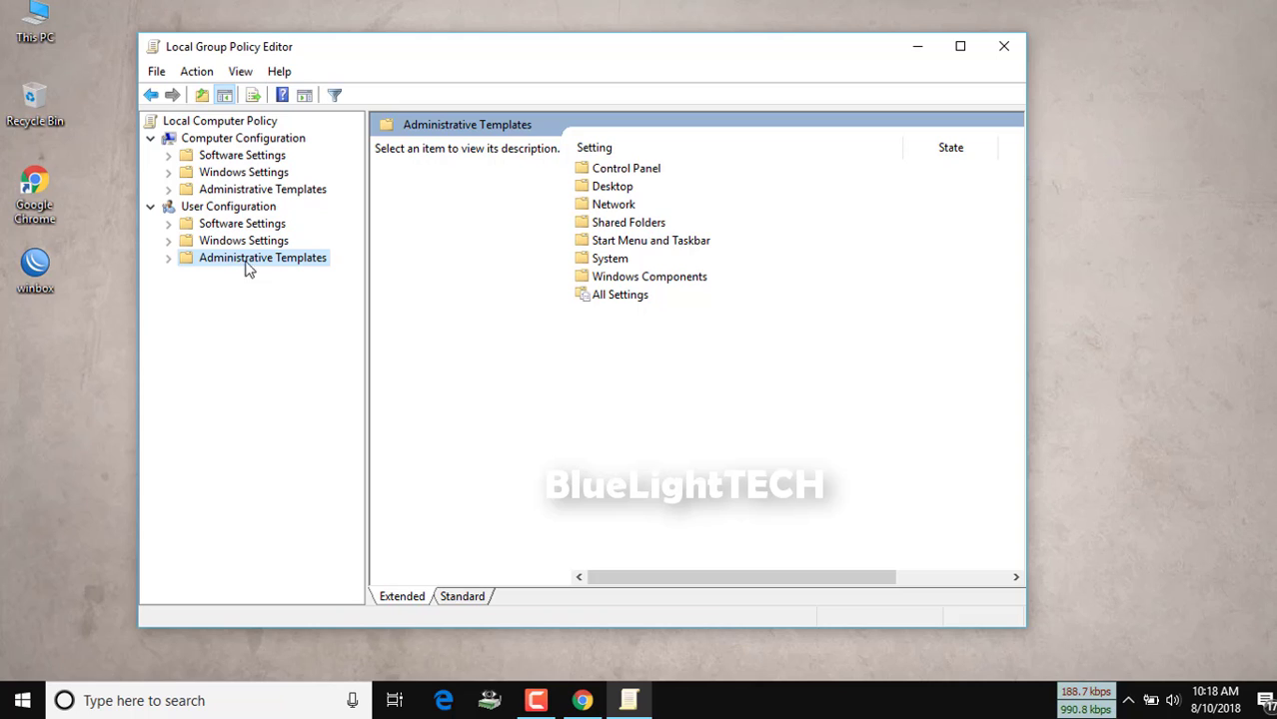
pyautogui.click(167, 258)
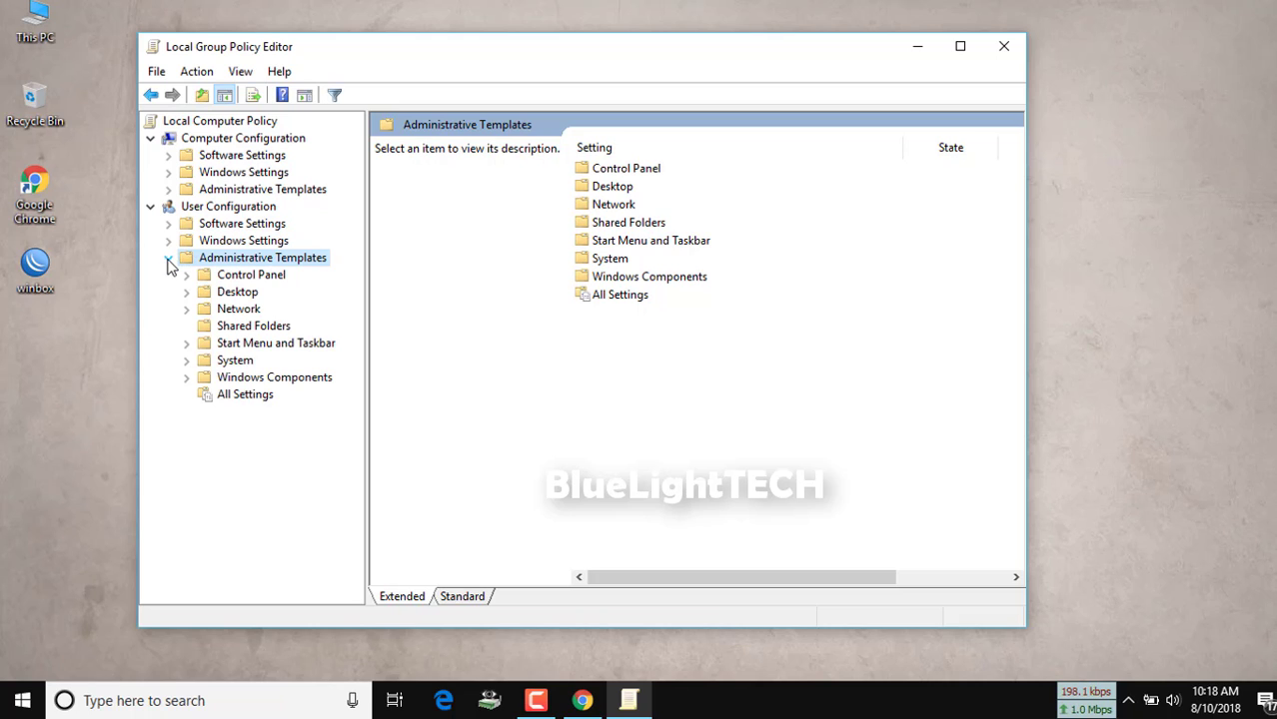
pyautogui.click(269, 345)
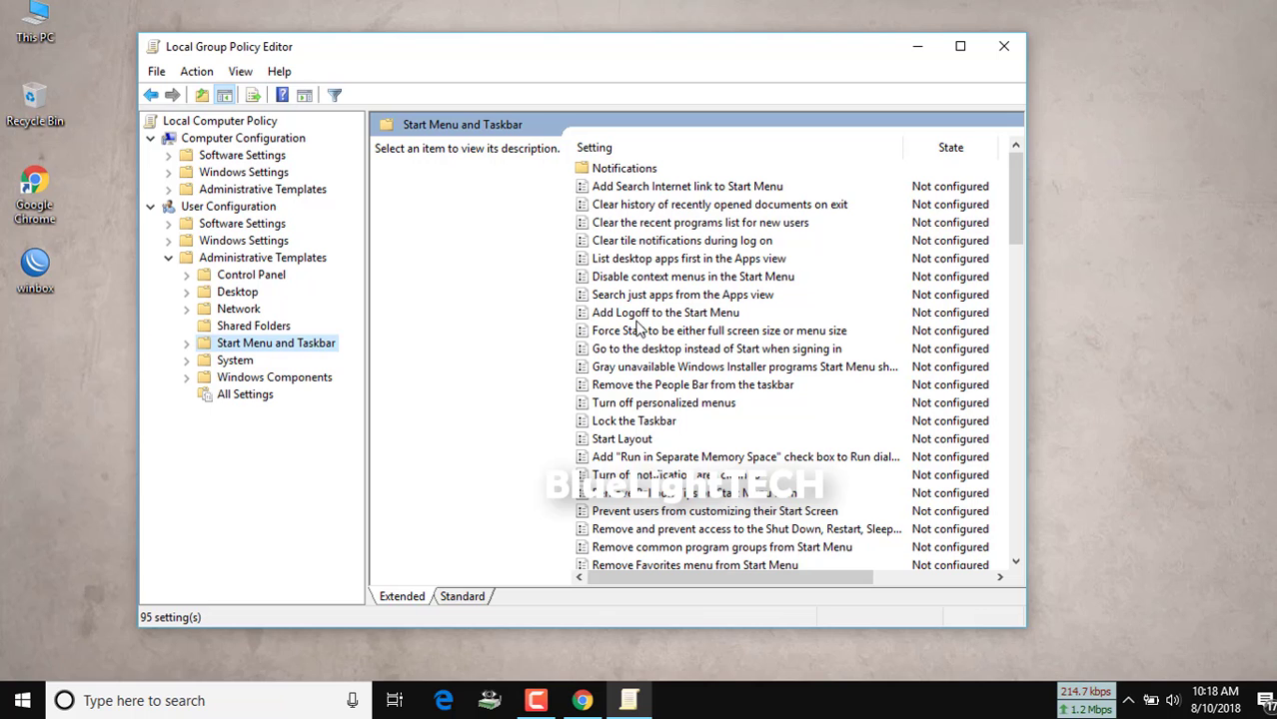
# Sort the Start Menu and Taskbar policies by setting name in descending order and select an entry in the list.
pyautogui.click(688, 148)
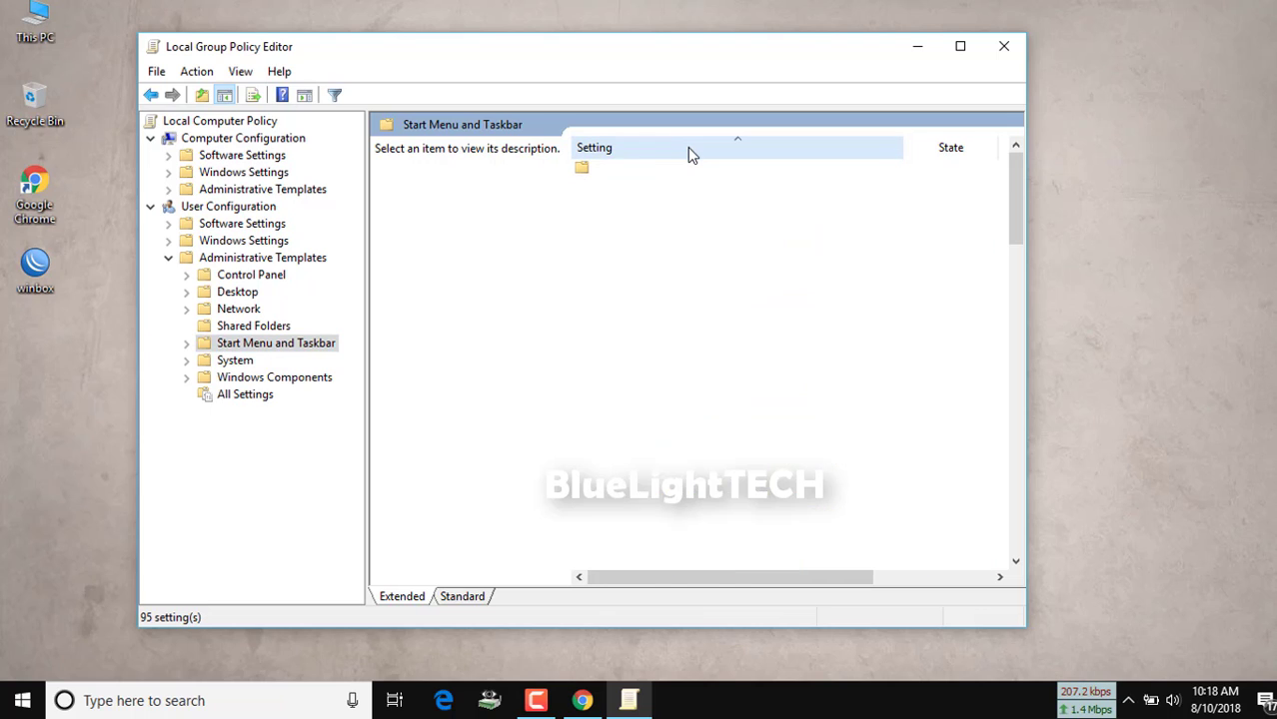
pyautogui.click(688, 148)
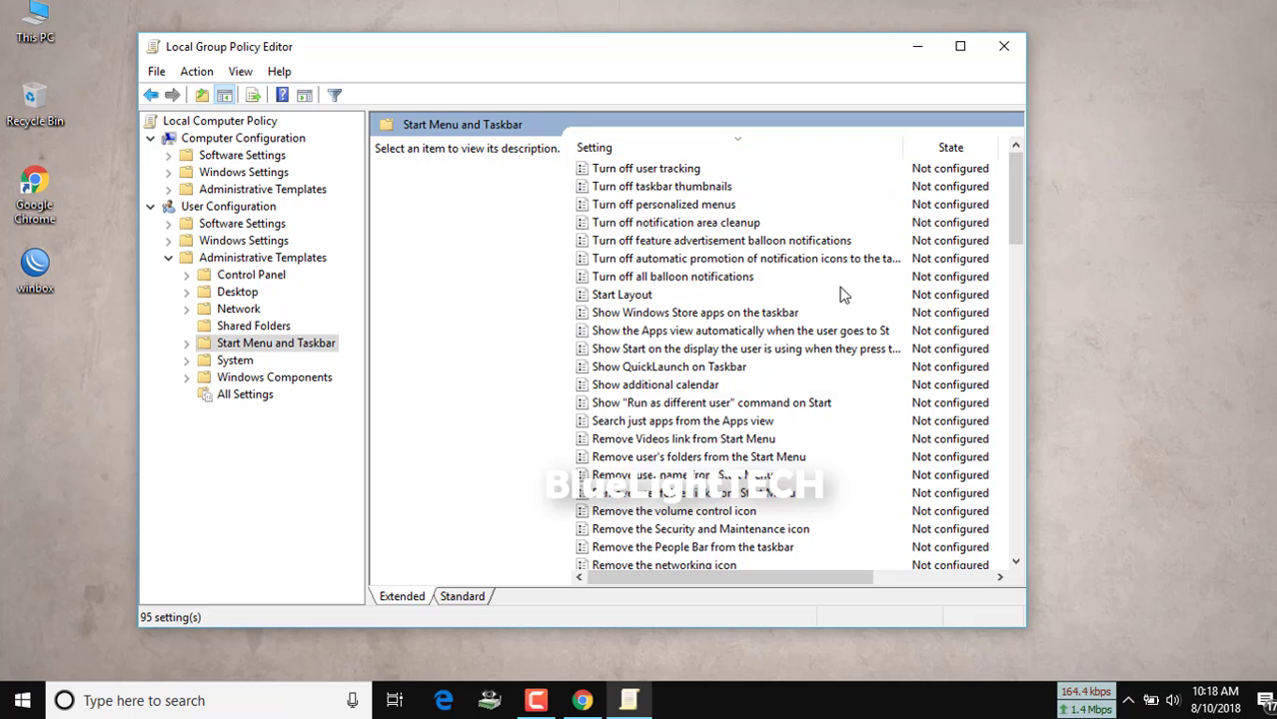
pyautogui.click(683, 331)
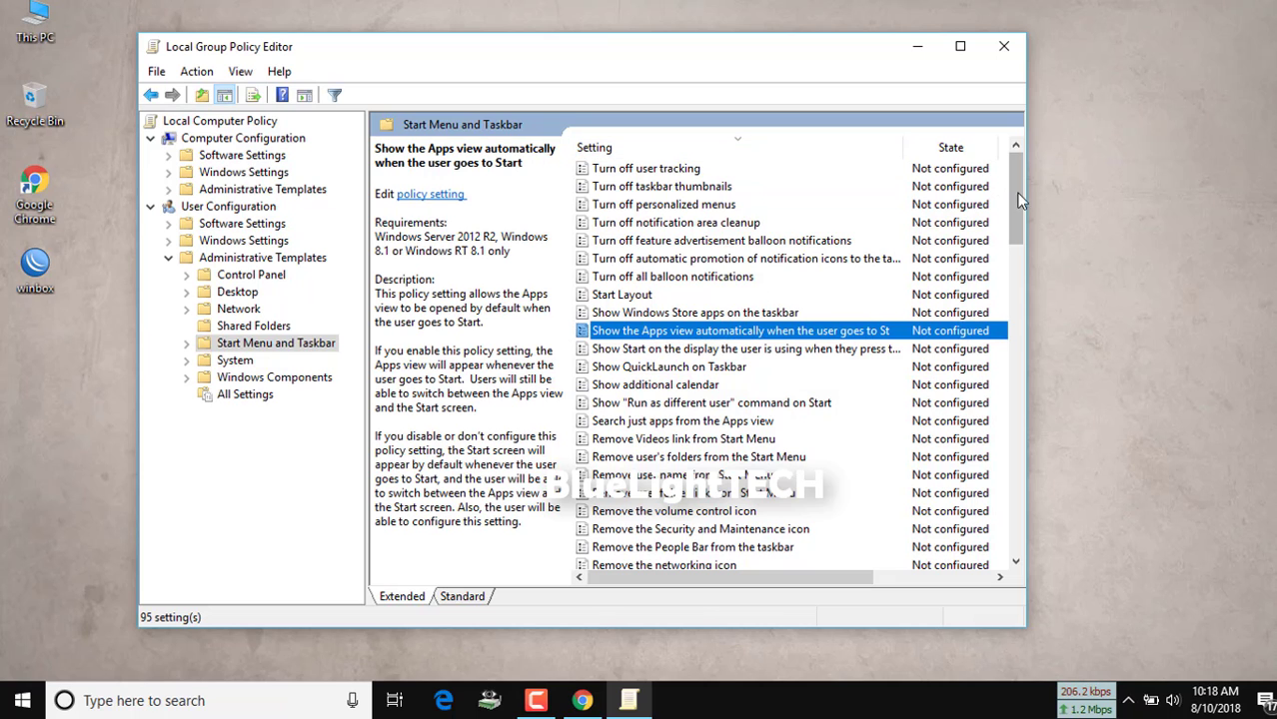
# Set the "Remove Network icon from Start Menu" policy to Disabled and apply the change.
pyautogui.moveTo(1018, 195); pyautogui.dragTo(1024, 268)
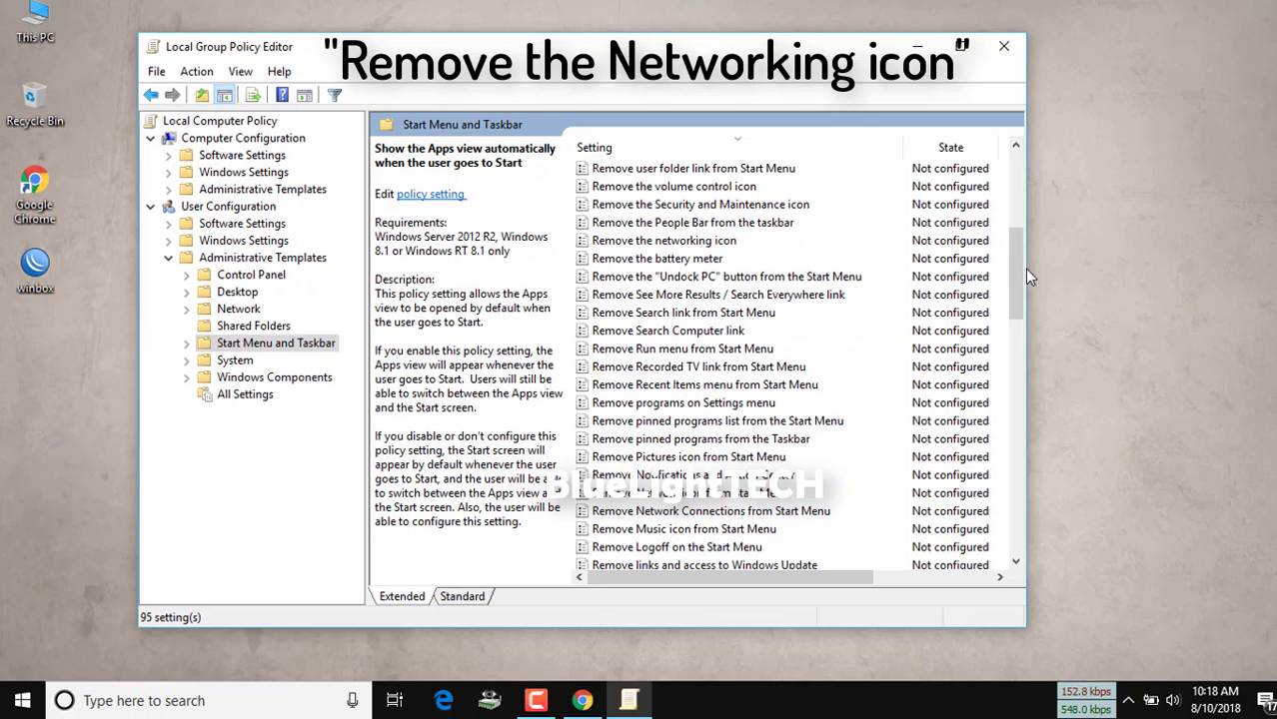
pyautogui.click(709, 497)
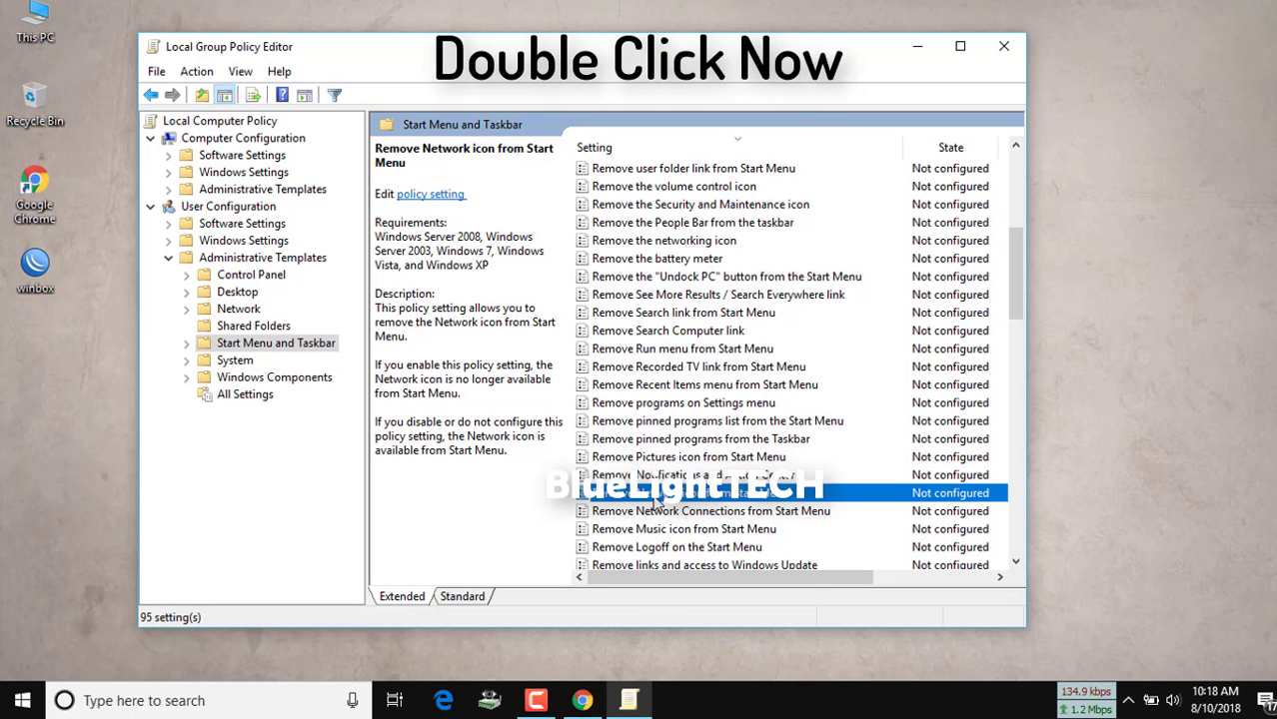
pyautogui.doubleClick(654, 494)
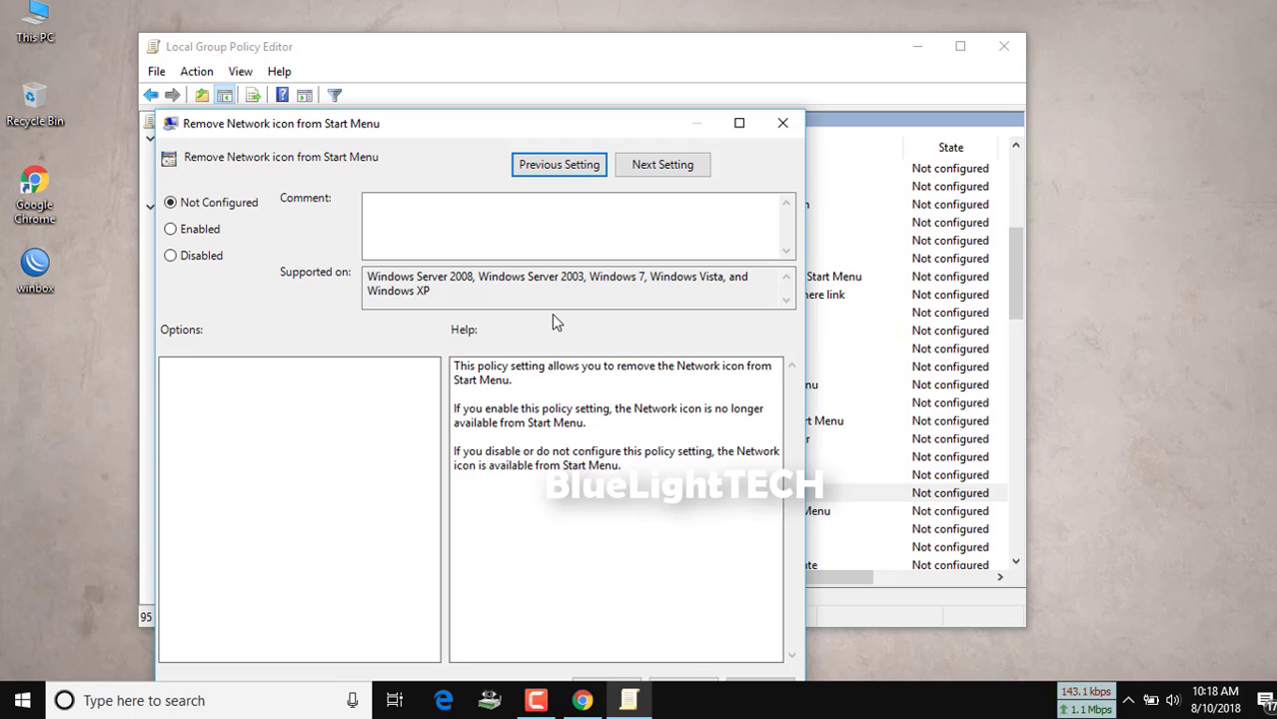
pyautogui.moveTo(438, 128); pyautogui.dragTo(436, 51)
pyautogui.click(197, 184)
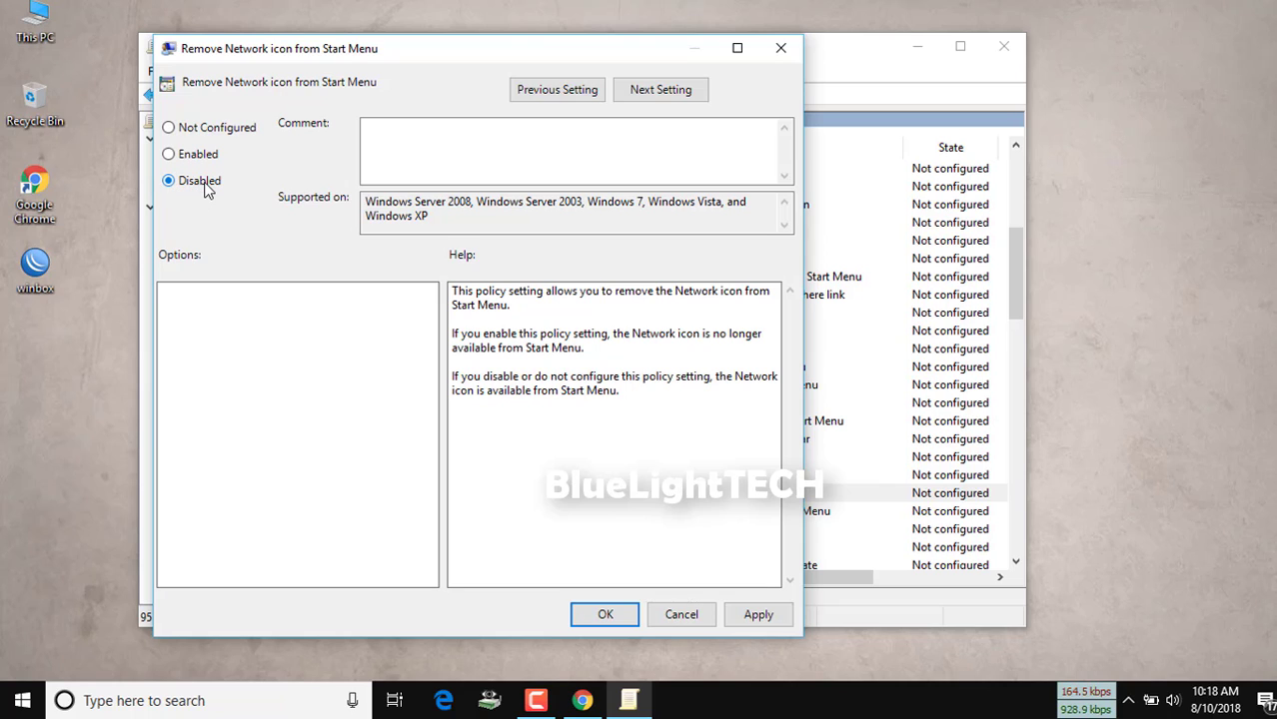
pyautogui.click(751, 615)
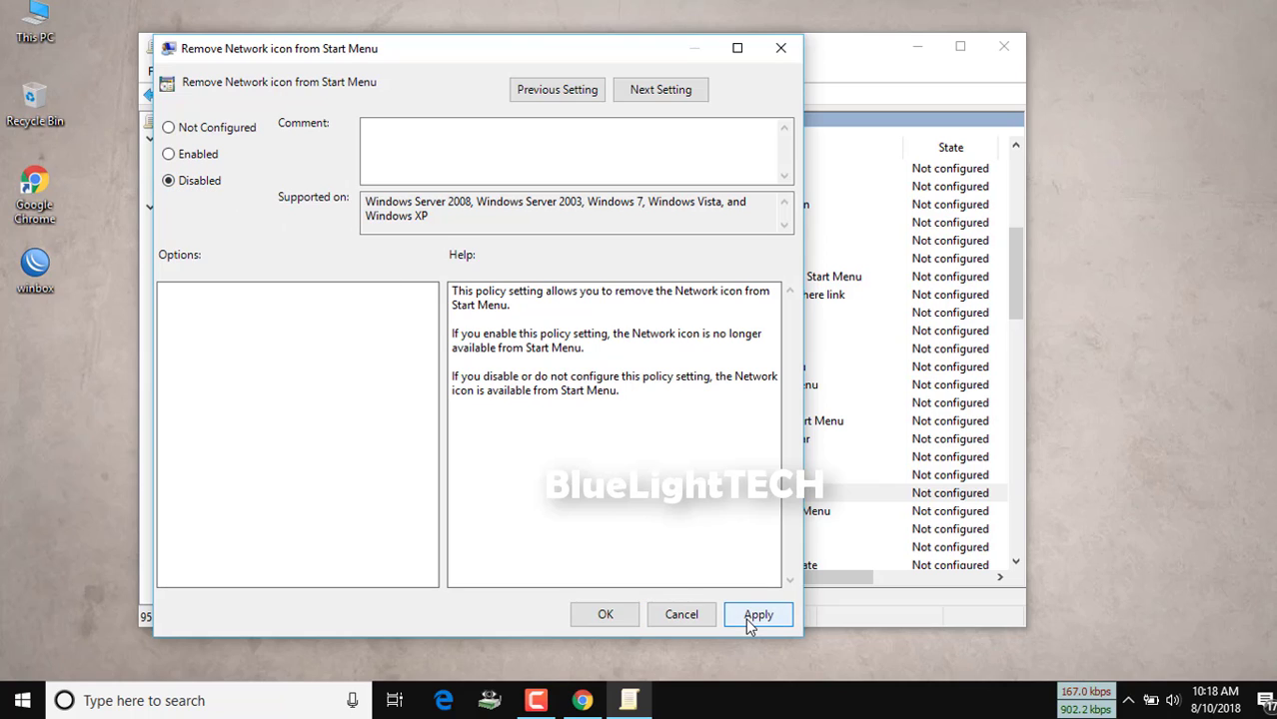
pyautogui.click(606, 615)
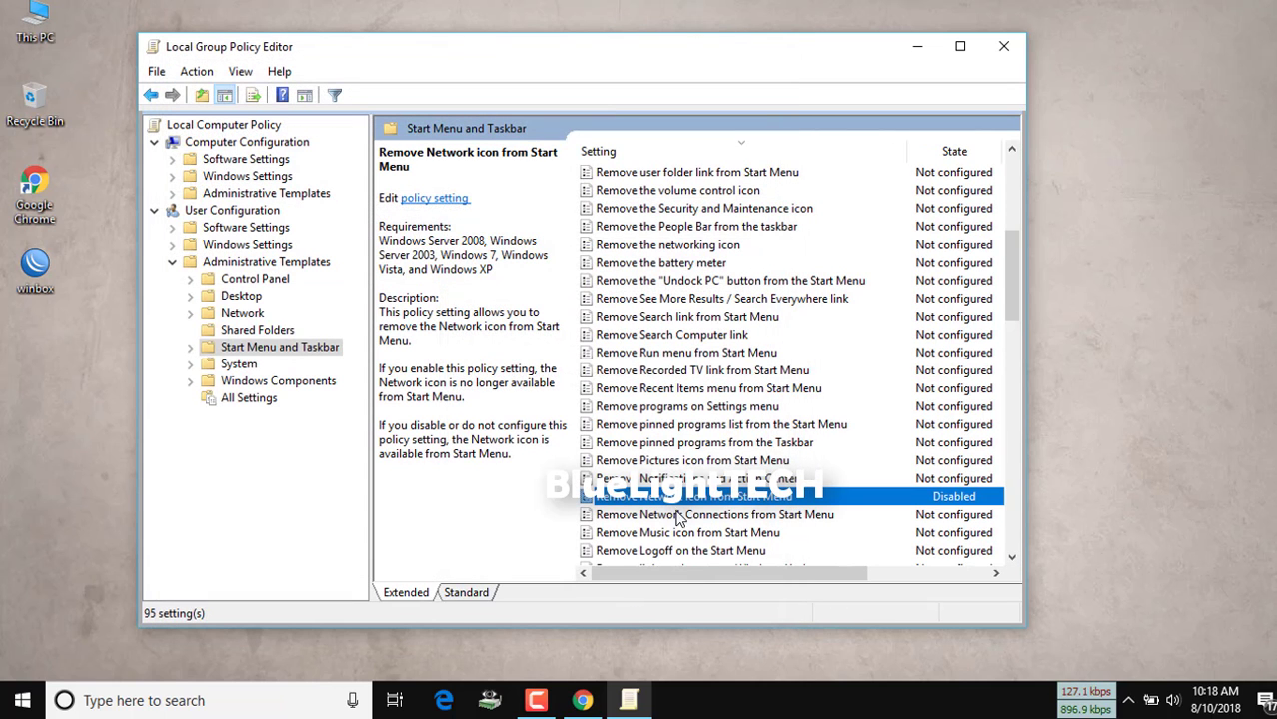
# Close the Local Group Policy Editor and bring up the power options for restarting the PC.
pyautogui.click(1007, 47)
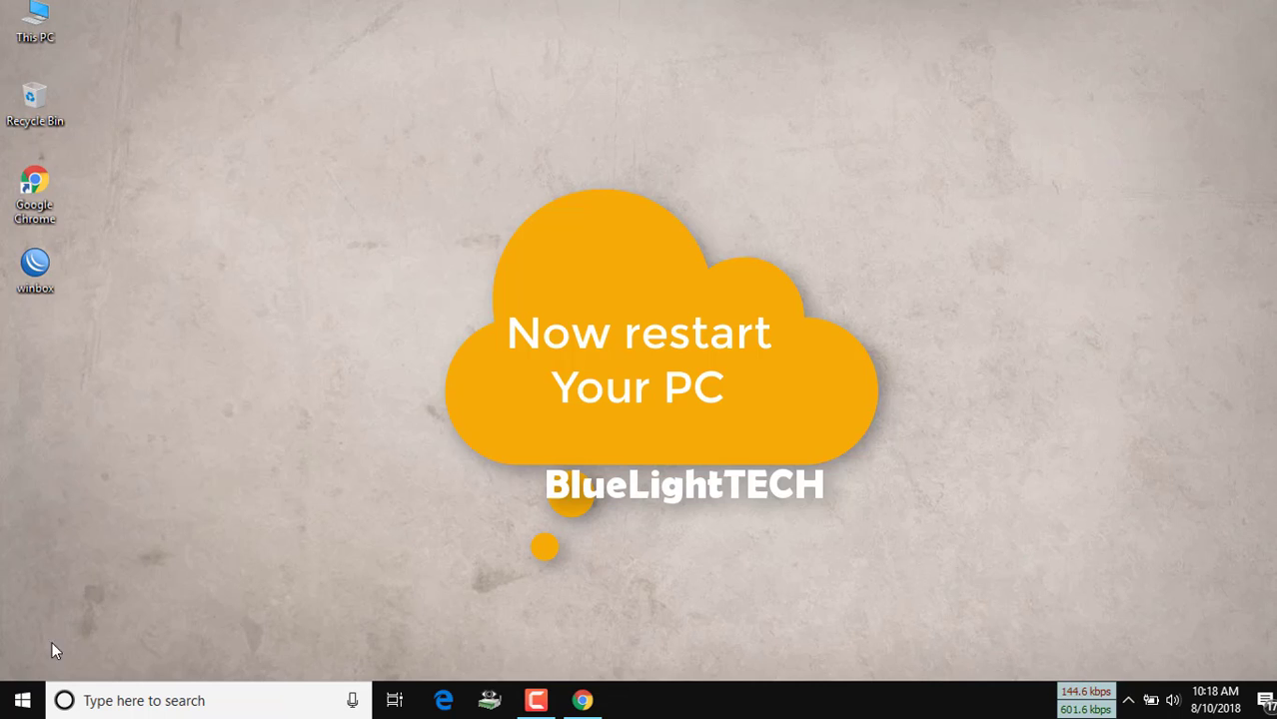
pyautogui.click(28, 701)
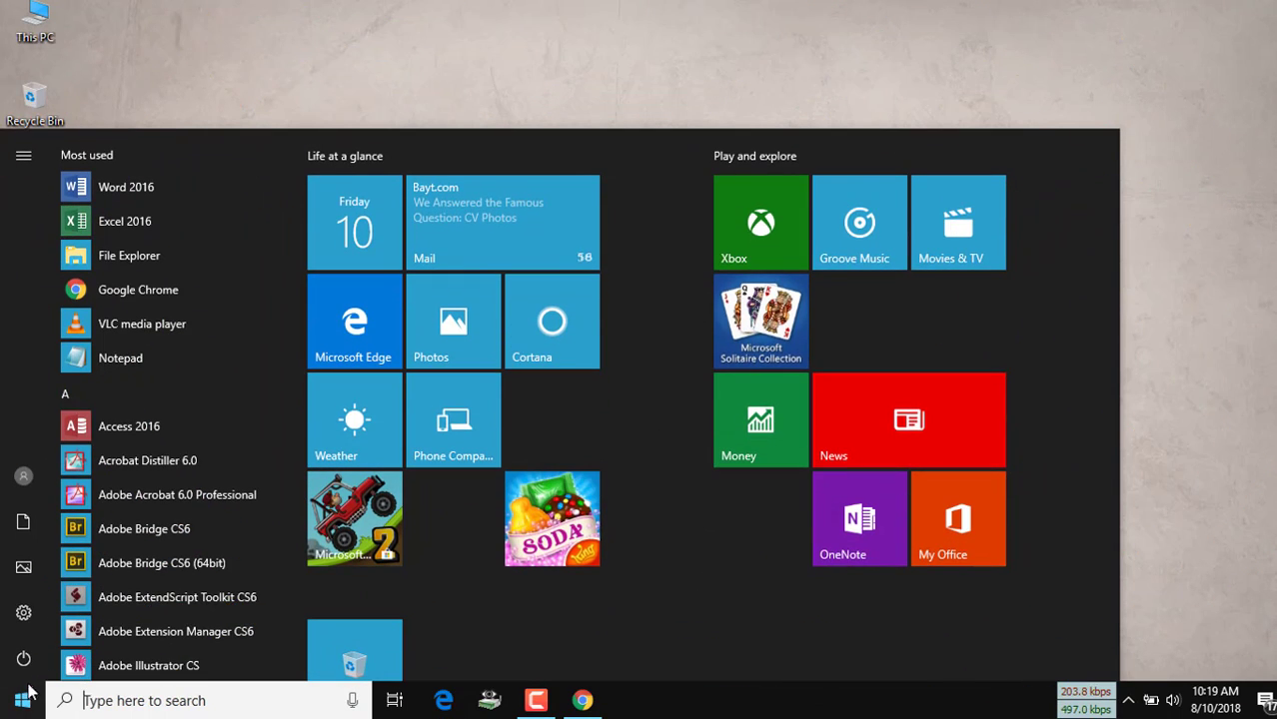
pyautogui.click(25, 672)
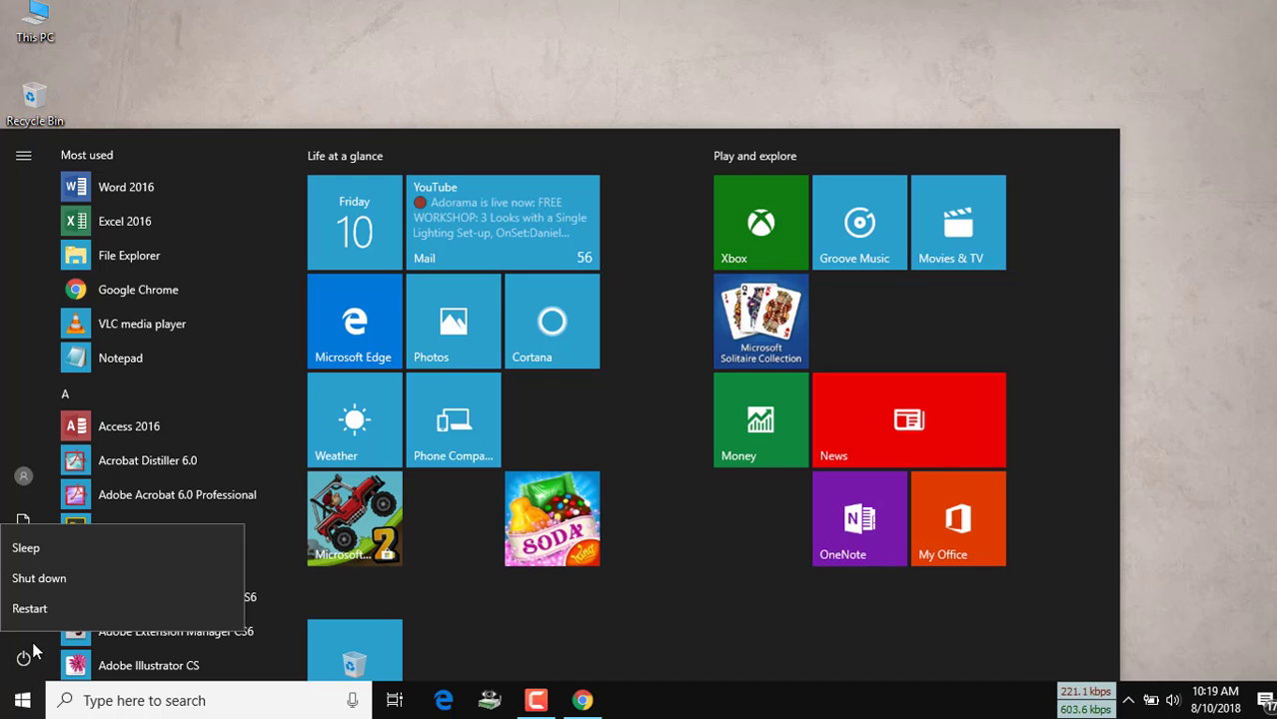